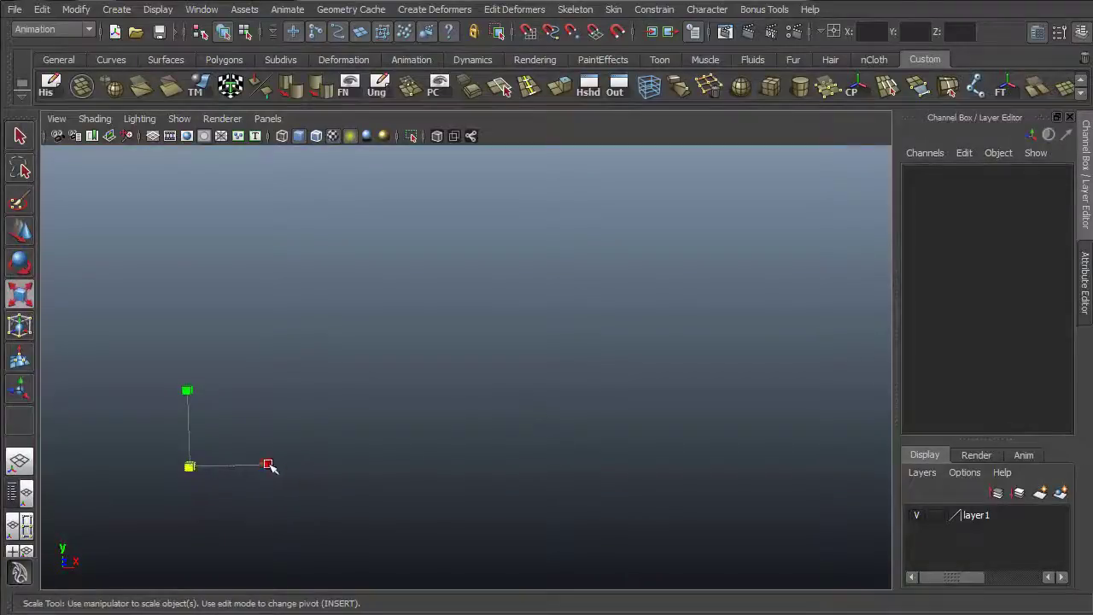
Stretch the Toolbelt text wider along X and orbit to face Maya Toolbelt head-on.
drag(268, 467, 745, 414)
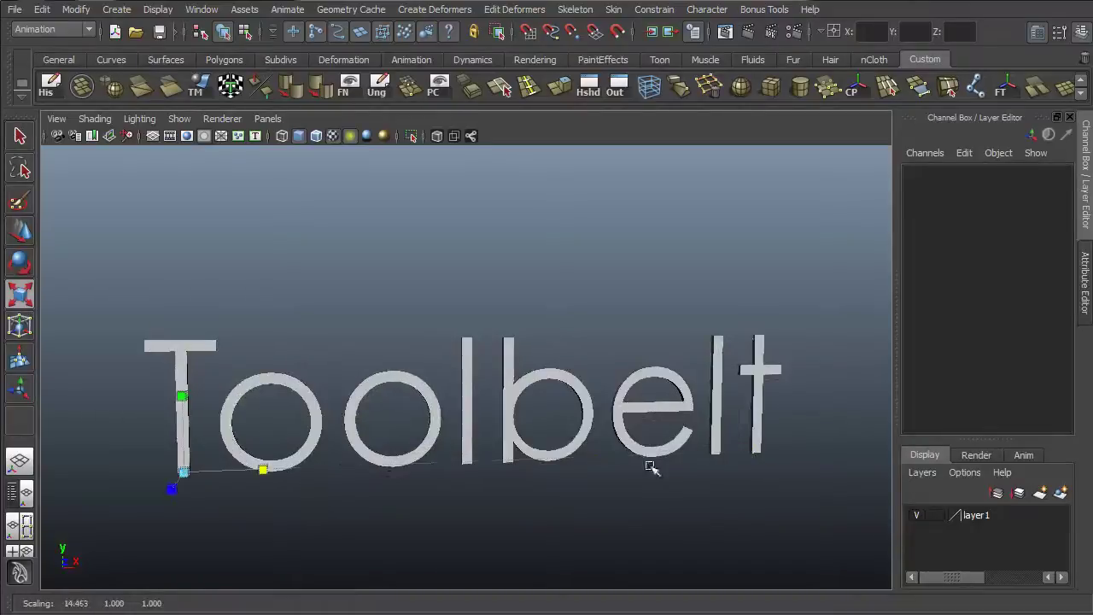
alt+drag(651, 463, 245, 456)
key(e)
alt+drag(450, 327, 342, 469)
Move the word 'the' up above Maya and zoom in on the title.
key(w)
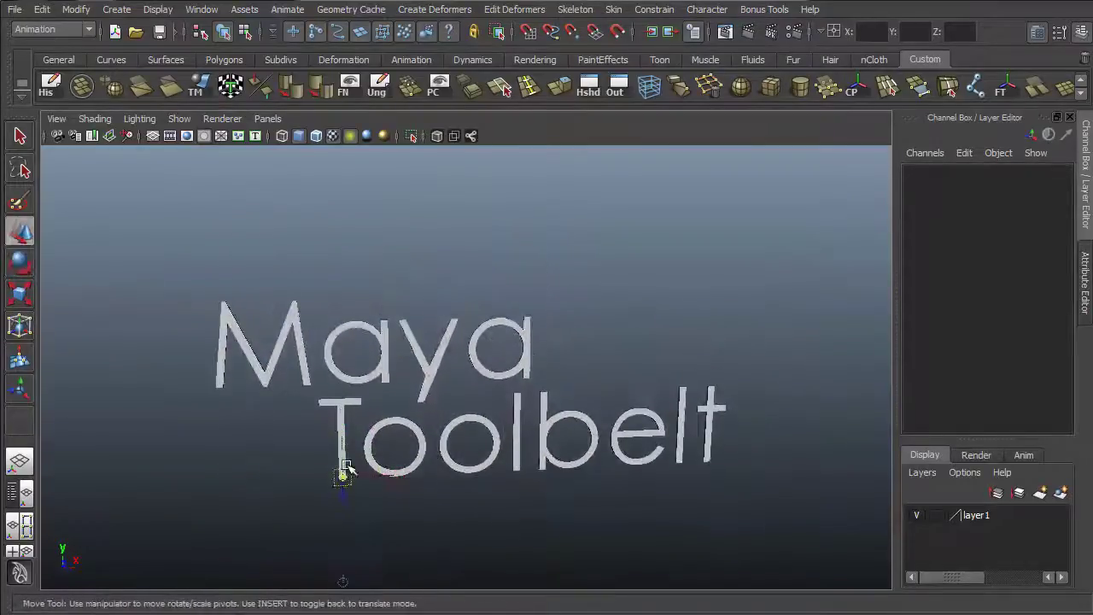
click(261, 304)
drag(262, 305, 290, 154)
key(q)
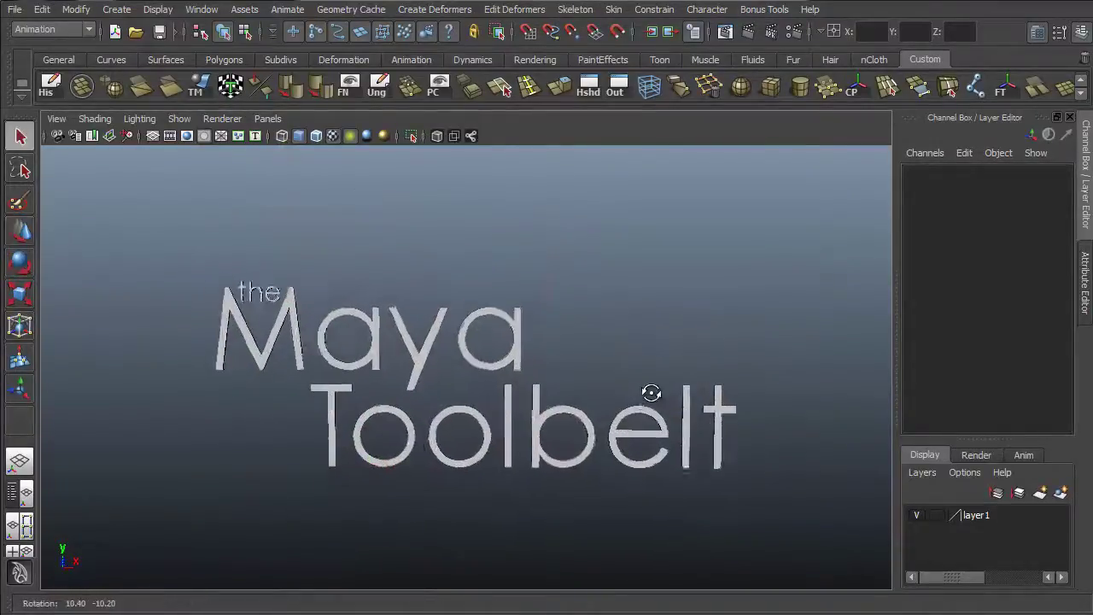
alt+right_drag(646, 390, 719, 322)
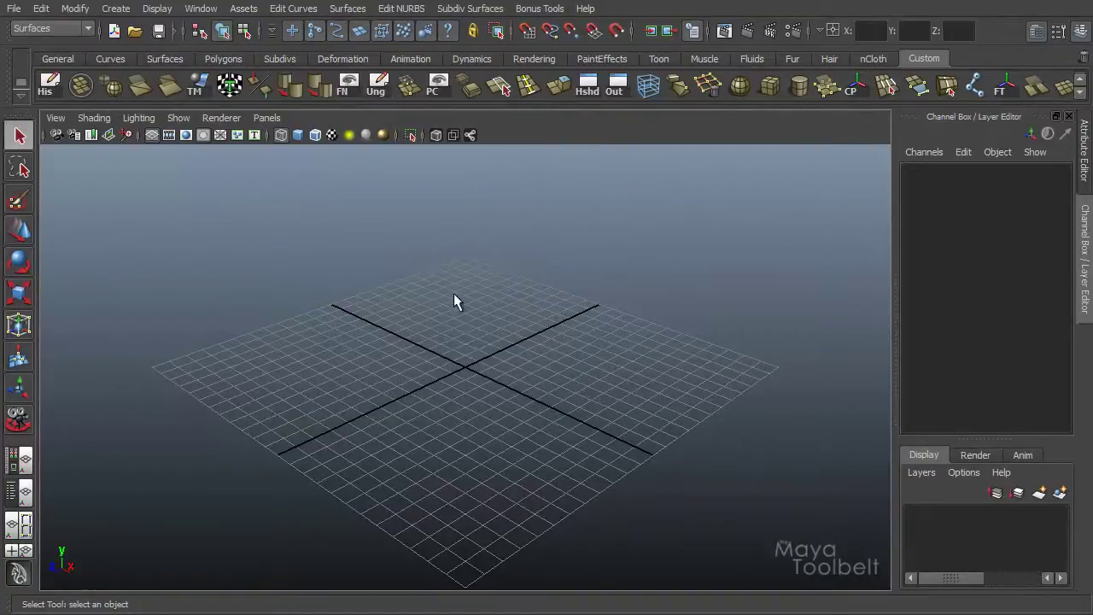
Tumble the perspective view to see the empty grid from a new angle.
alt+drag(454, 299, 528, 344)
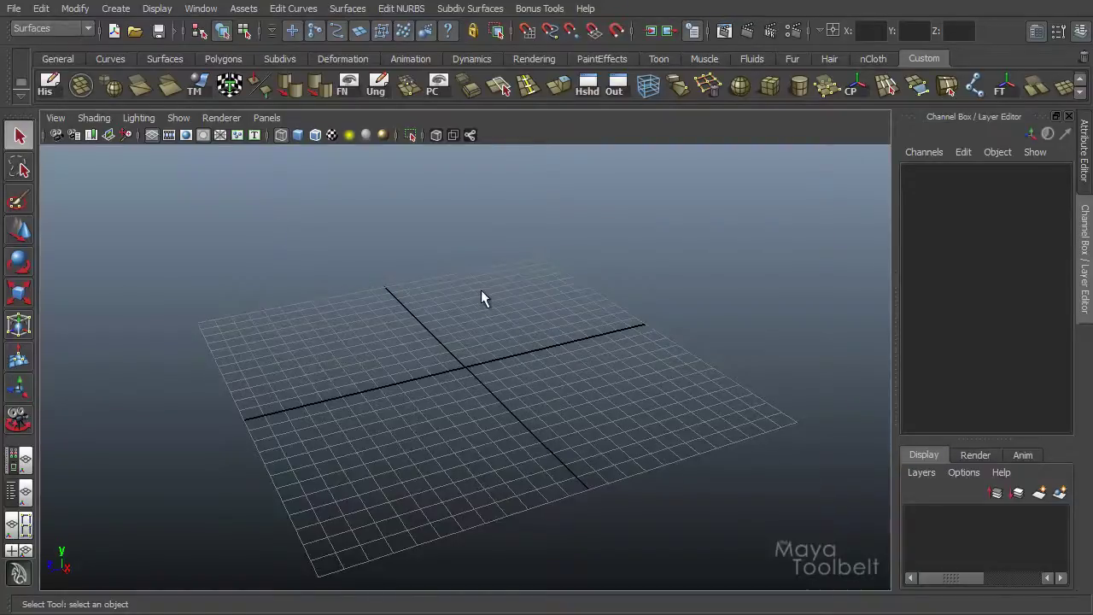
Create a camera from Create > Cameras and move camera1 up to Translate Y 4.74888.
click(118, 8)
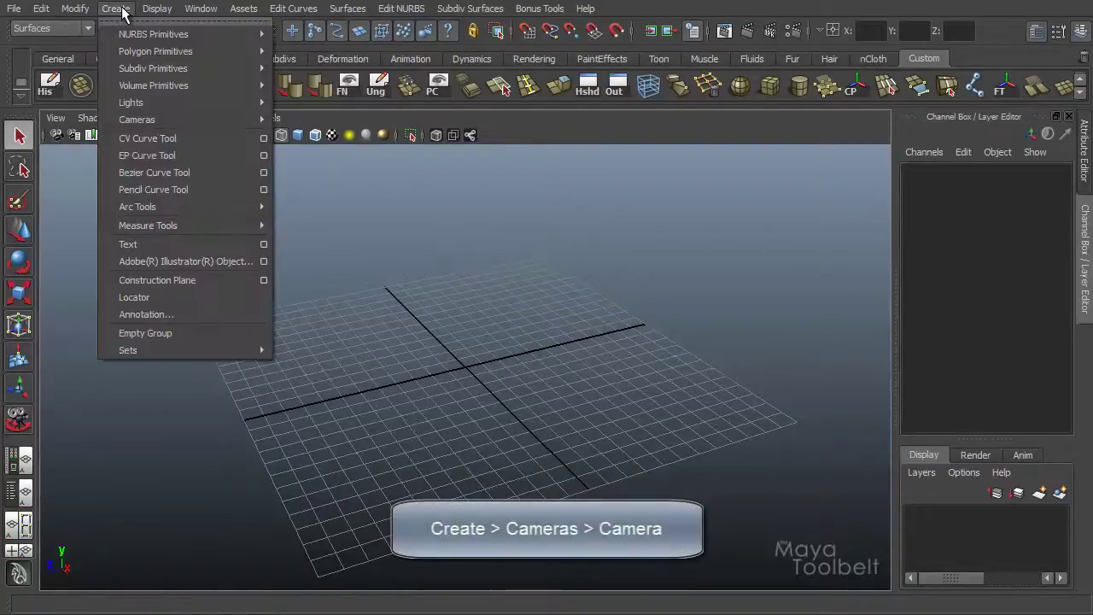
mouse_move(207, 120)
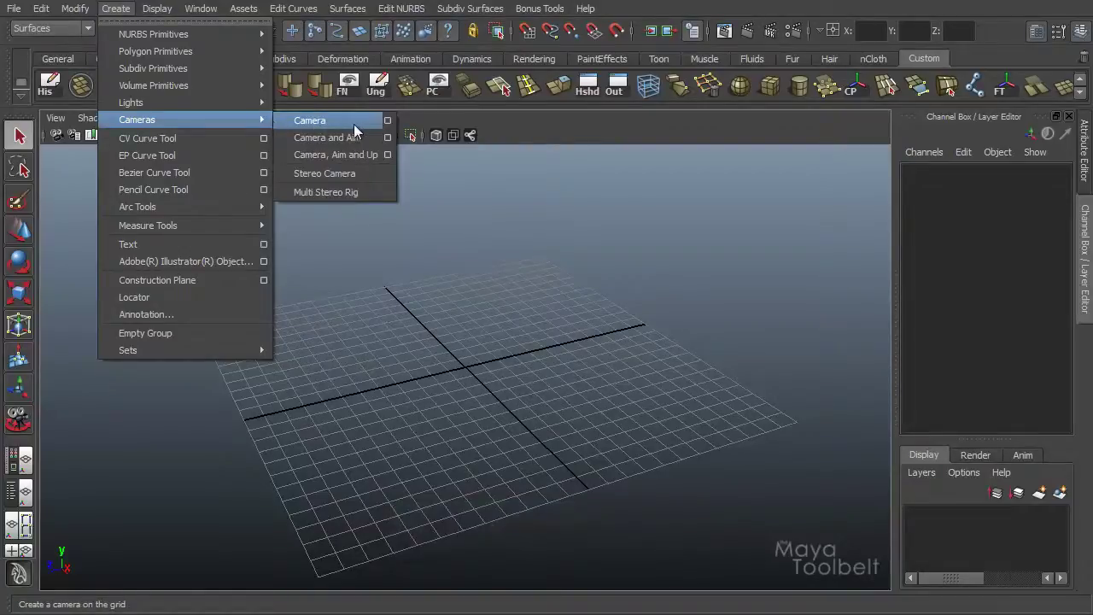
click(330, 123)
alt+drag(444, 213, 522, 342)
key(w)
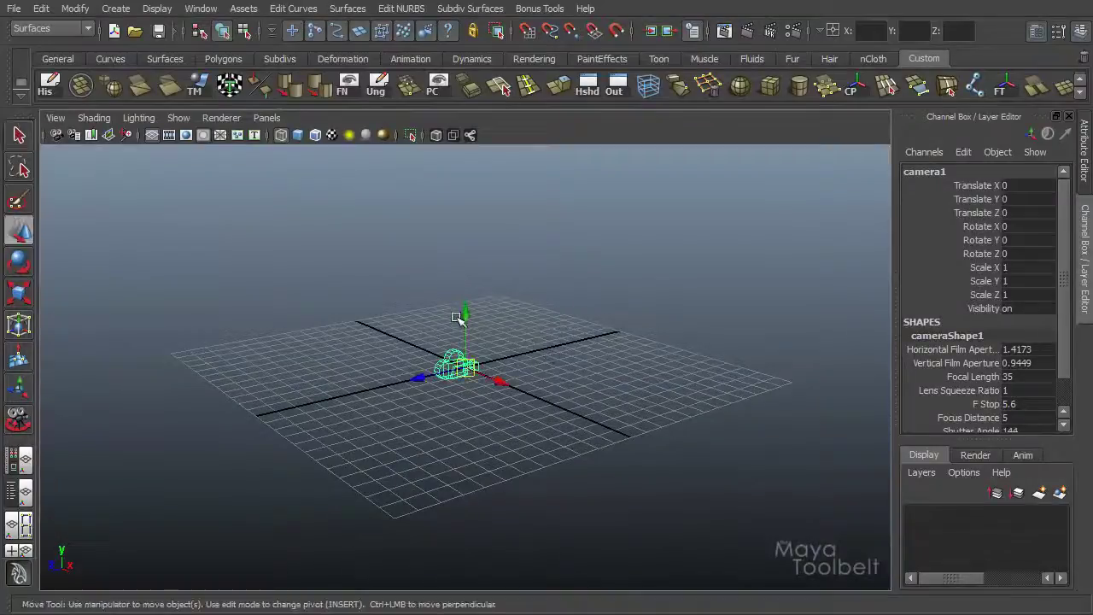
drag(457, 317, 456, 228)
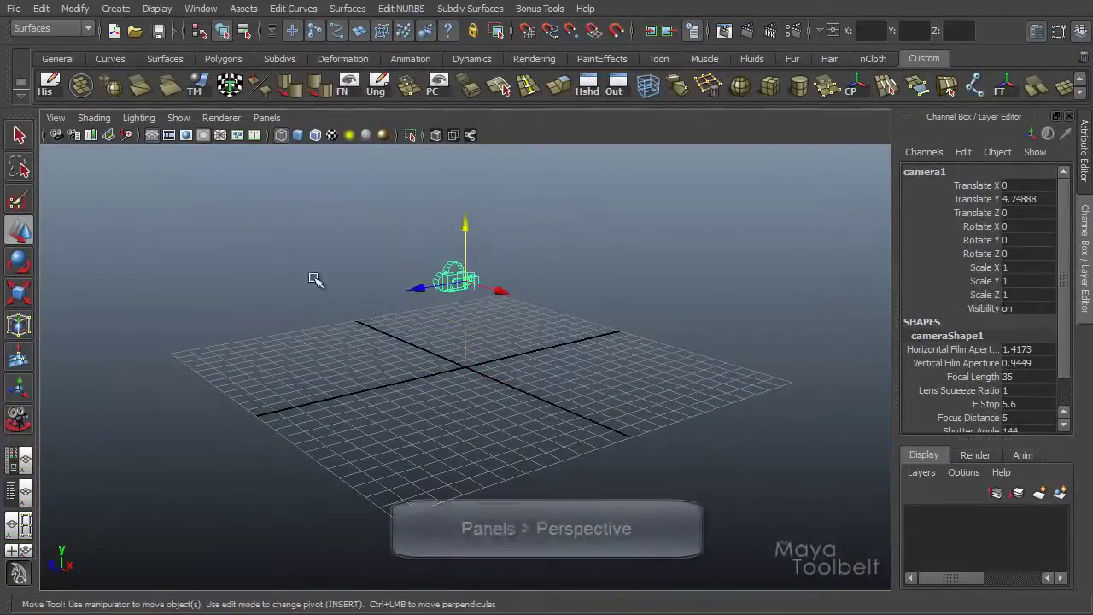
View through camera1 via Panels > Perspective, tumble over the grid, and rename it ExampleCamera.
click(259, 117)
mouse_move(308, 136)
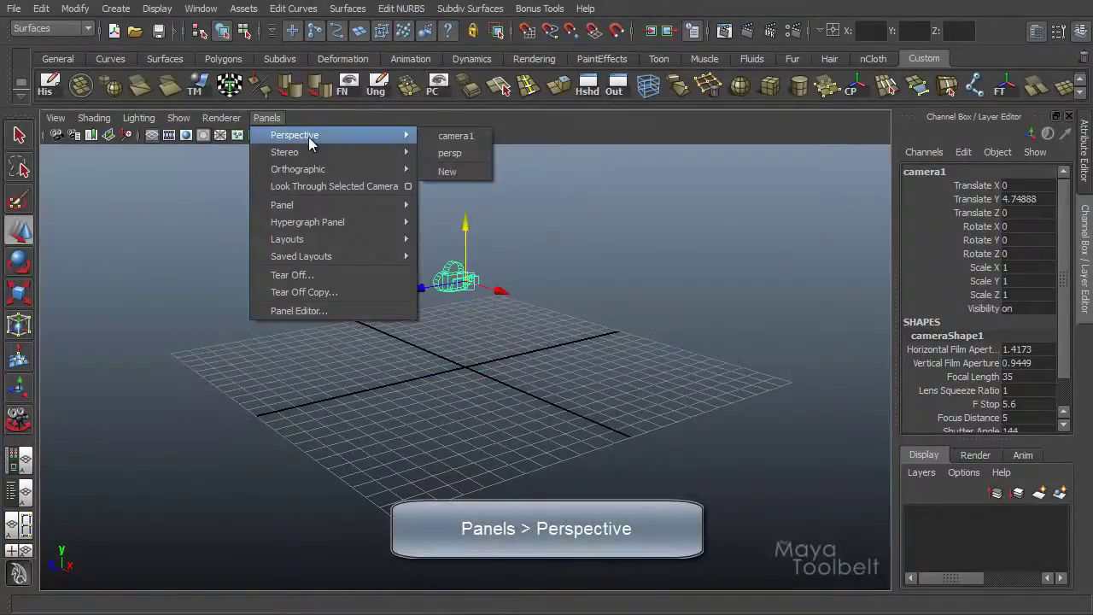
click(462, 137)
drag(576, 338, 491, 350)
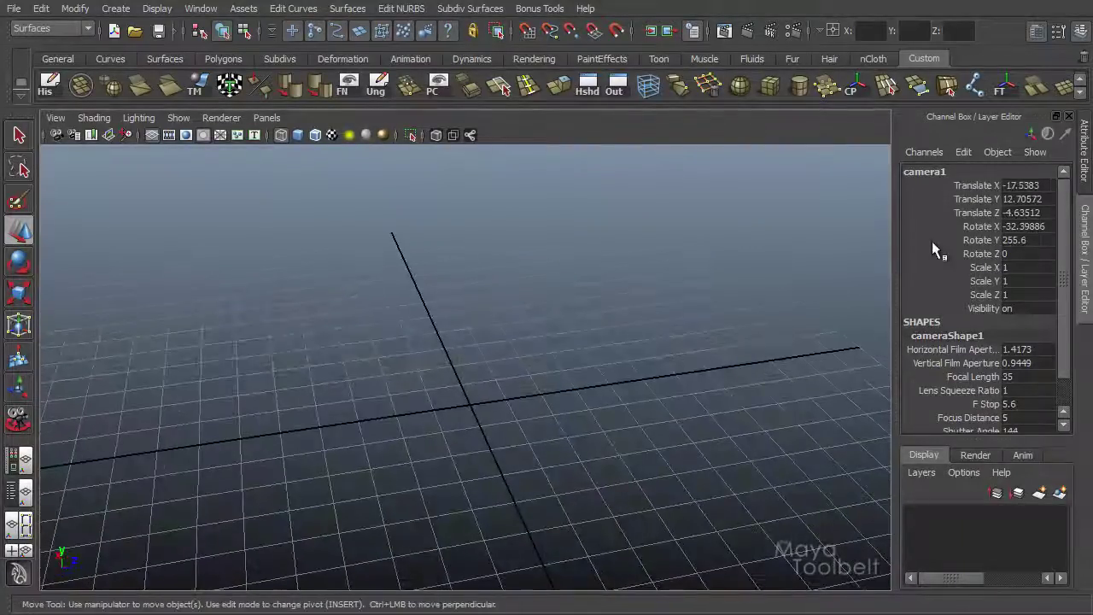
double_click(930, 171)
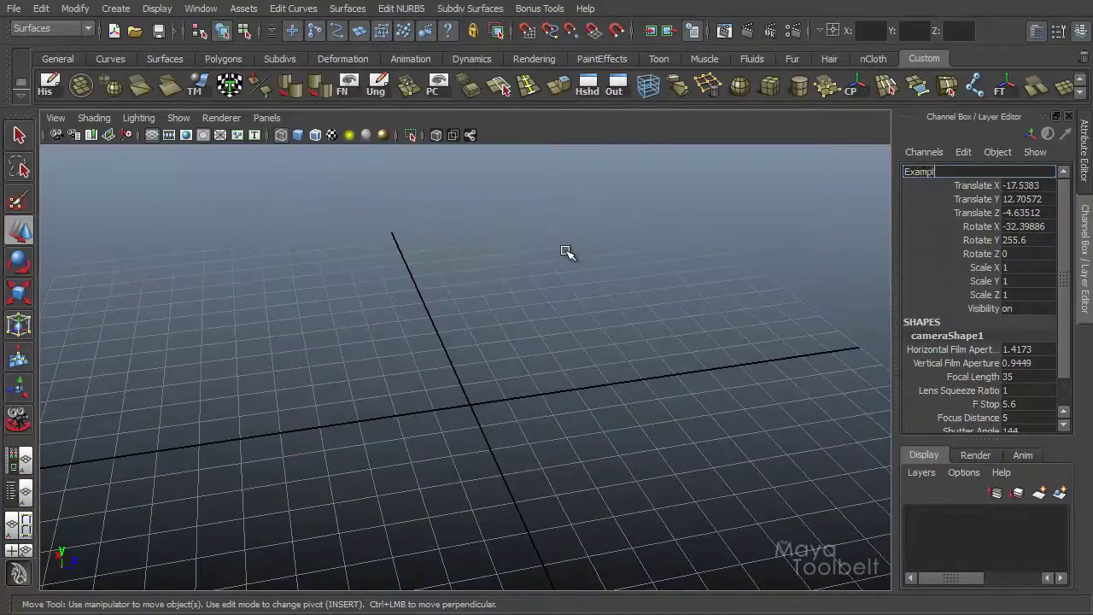
key(Return)
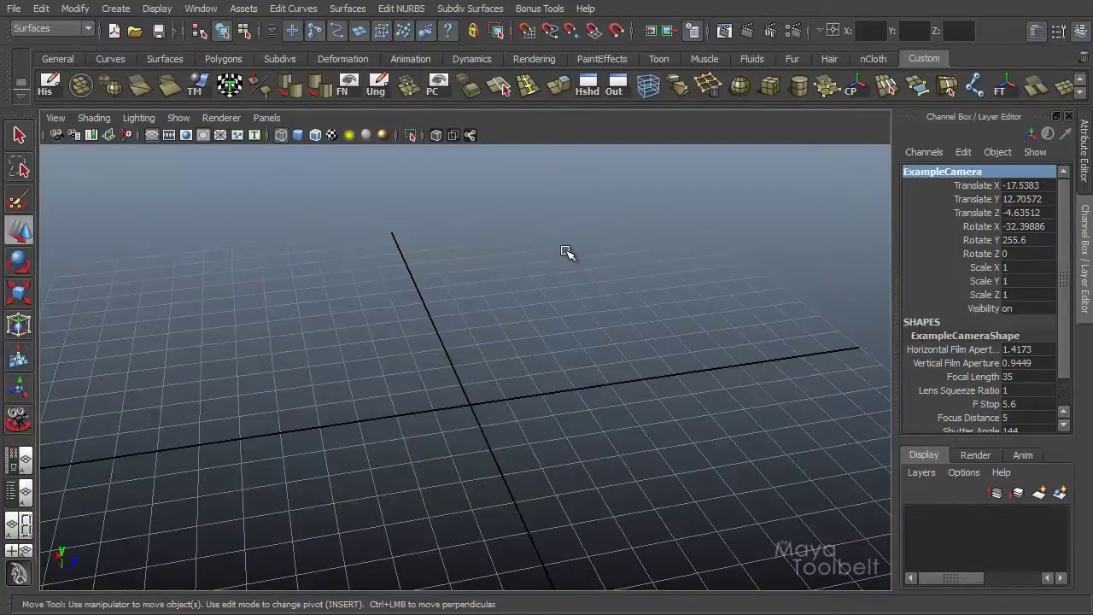
Tumble and track ExampleCamera, then float the torn-off Camera Tools list at top right.
alt+drag(436, 350, 527, 333)
alt+middle_drag(528, 333, 501, 329)
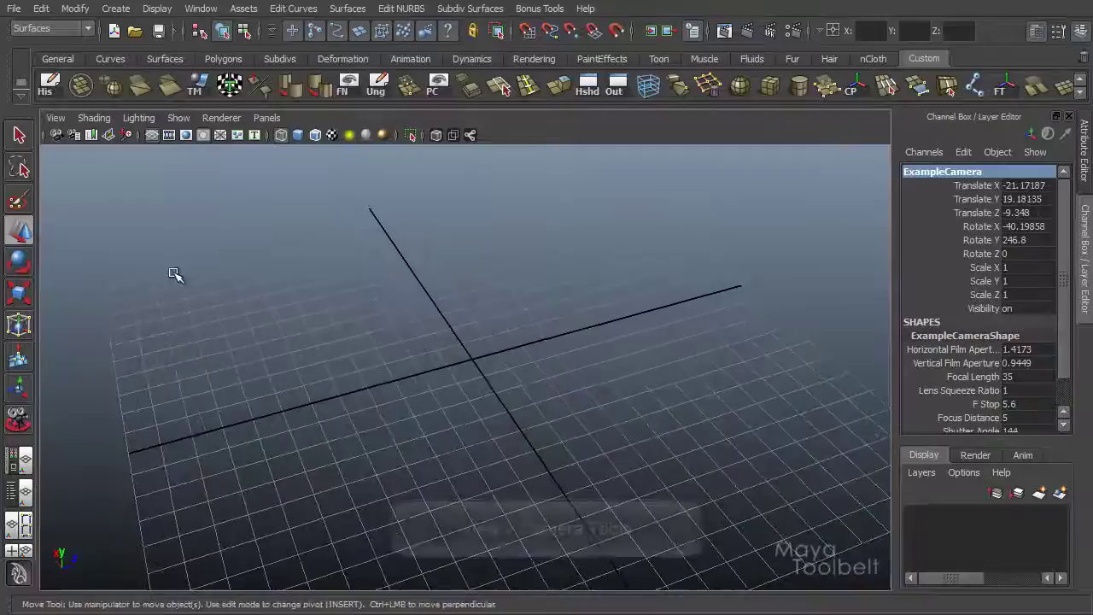
click(55, 117)
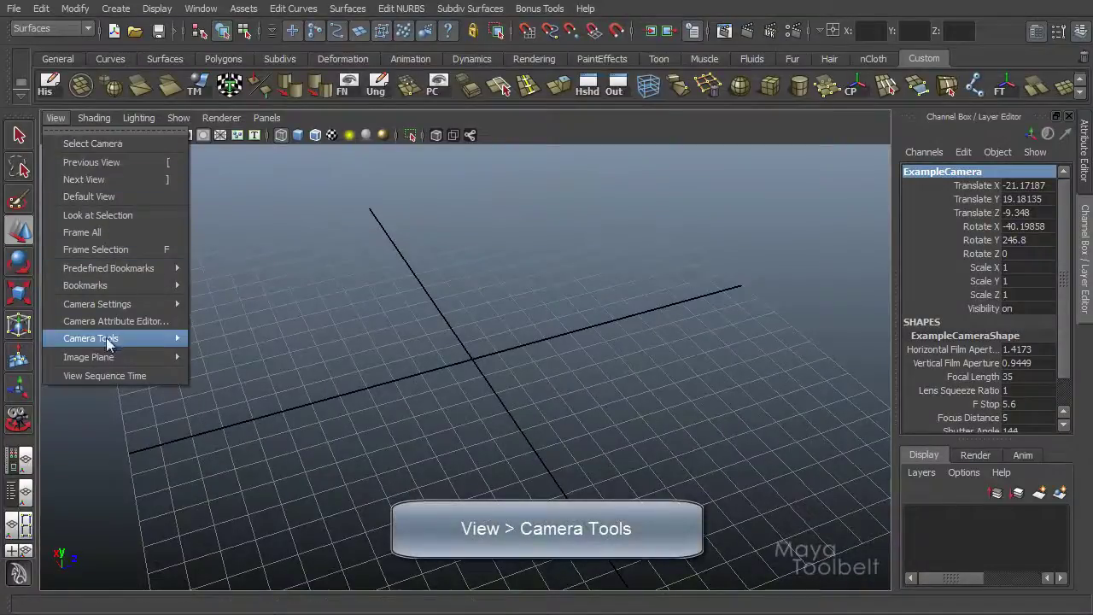
mouse_move(99, 342)
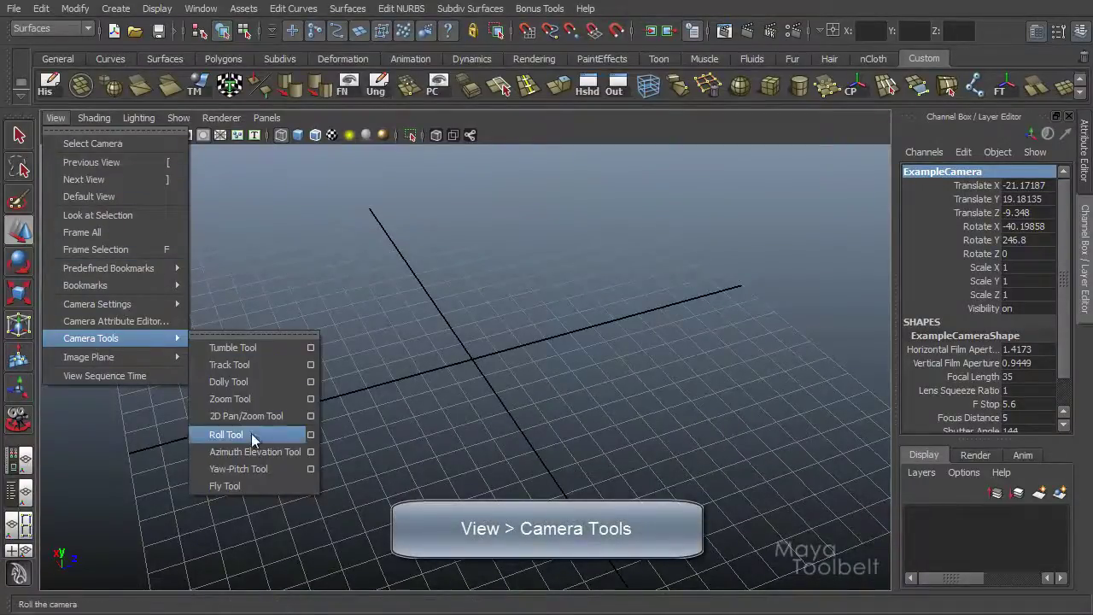
click(236, 336)
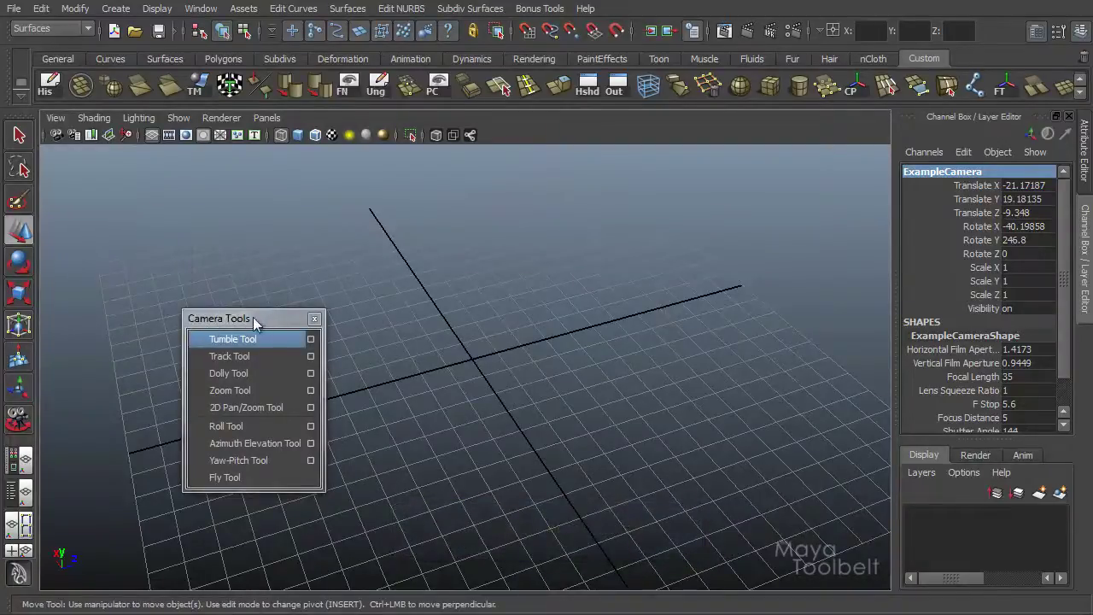
drag(253, 317, 812, 152)
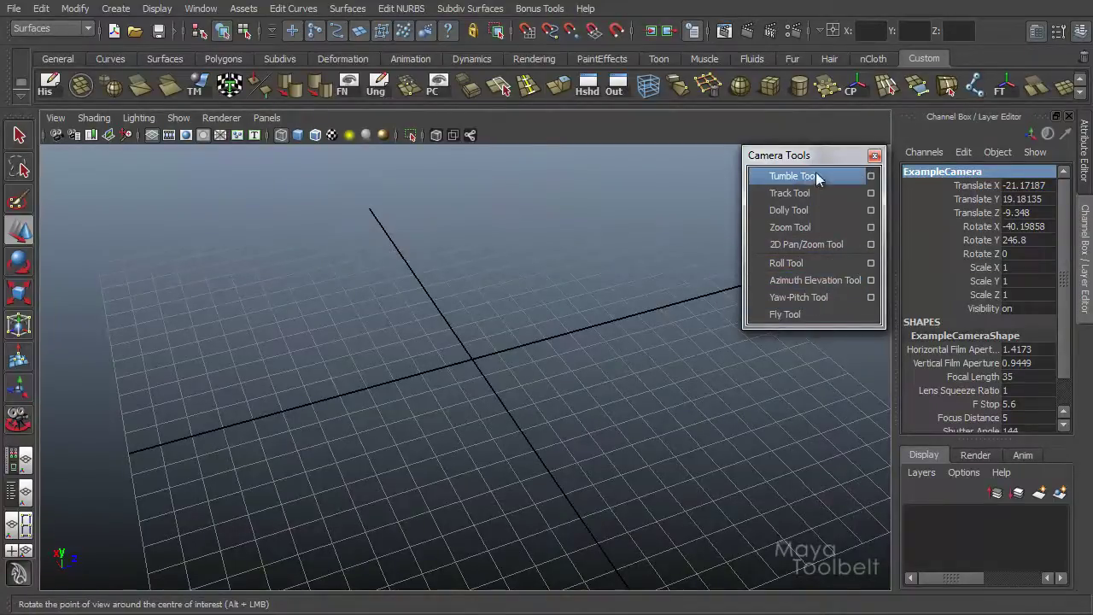
Tumble, track and dolly ExampleCamera to Translate -13.56641, 13.04354, -20.77069, Rotate Y -146.4.
alt+drag(463, 461, 524, 383)
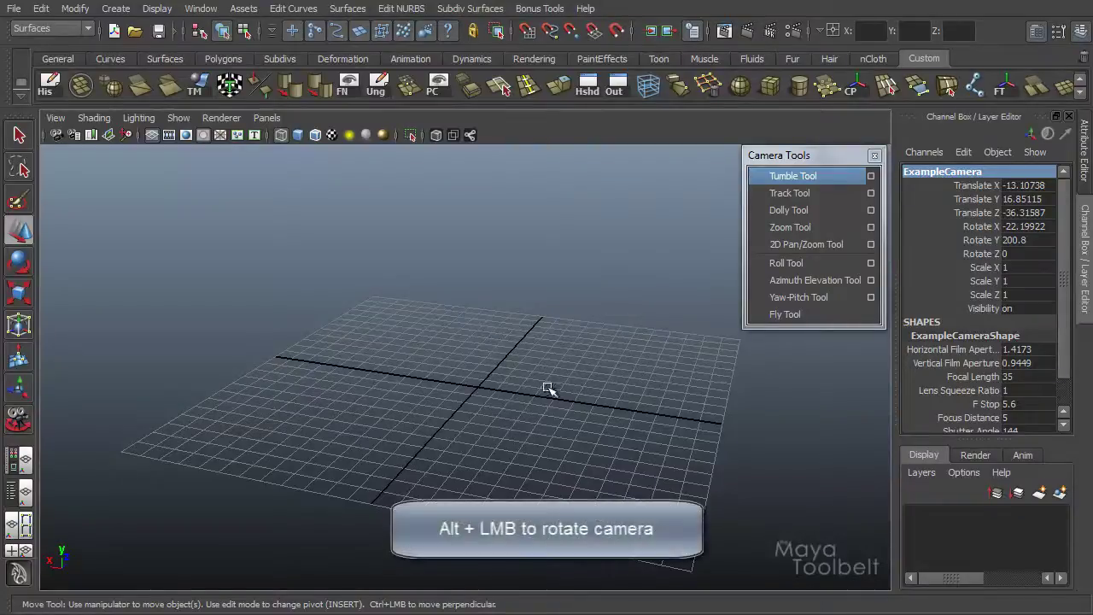
alt+drag(637, 388, 390, 373)
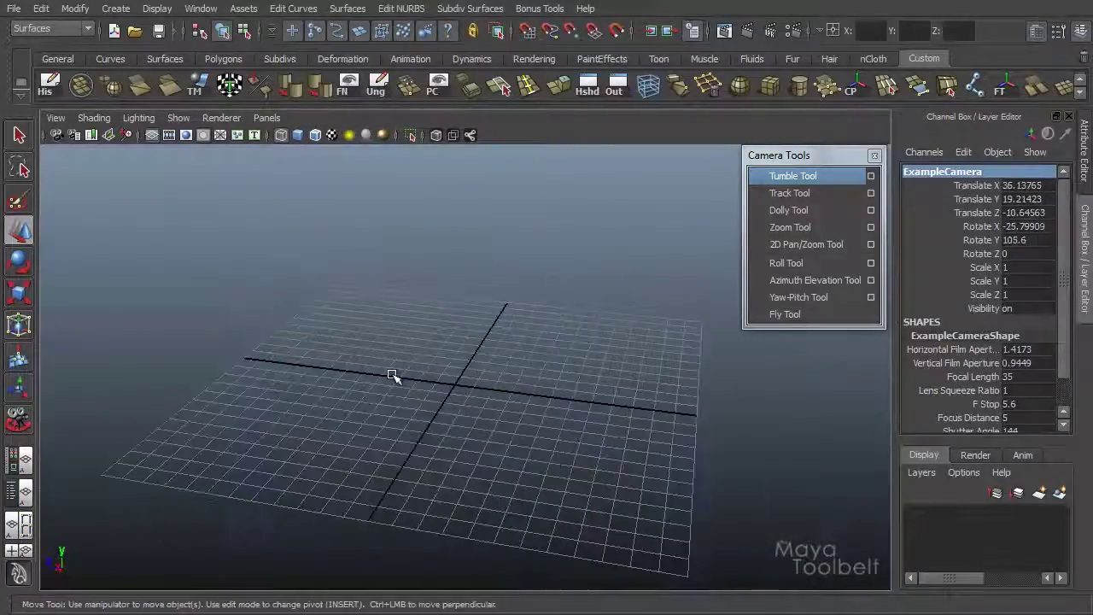
alt+middle_drag(390, 373, 419, 390)
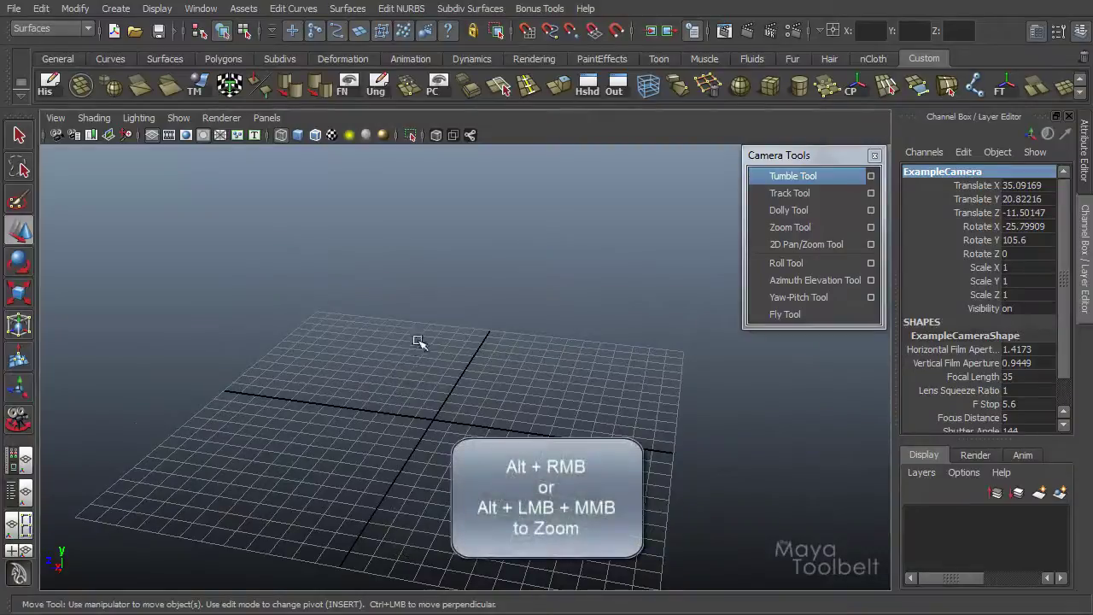
alt+right_drag(424, 363, 453, 361)
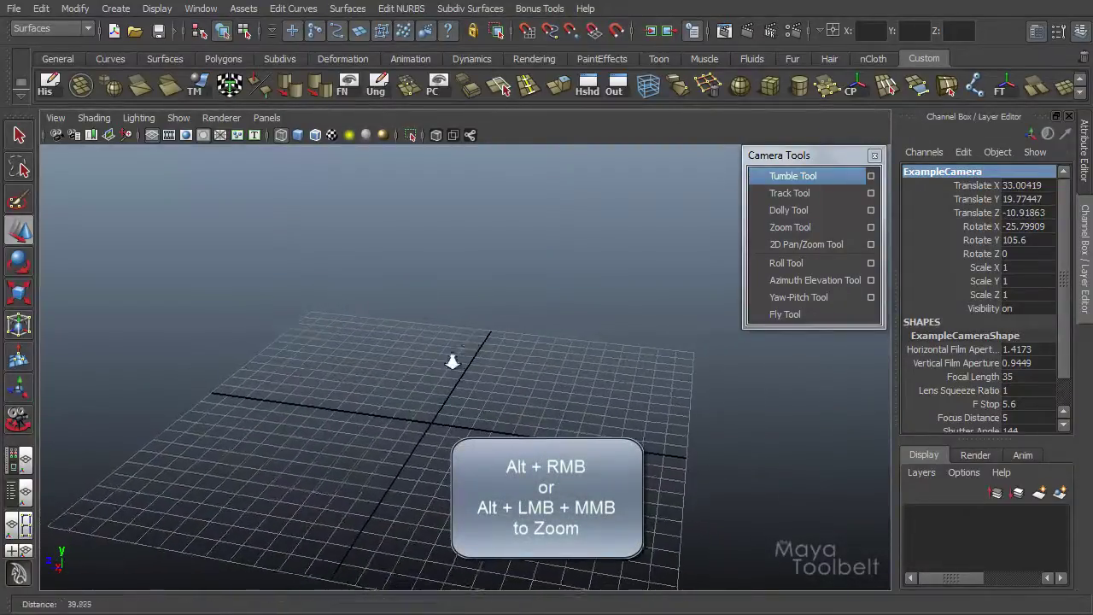
alt+right_drag(505, 409, 654, 378)
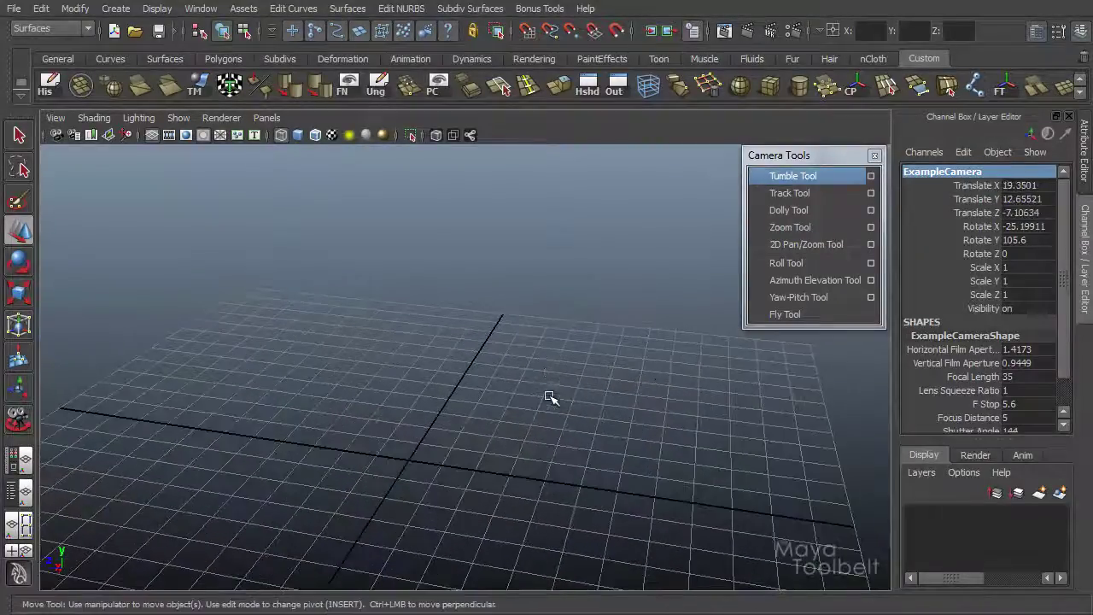
alt+drag(654, 378, 415, 298)
alt+right_drag(415, 298, 548, 406)
alt+drag(548, 406, 512, 419)
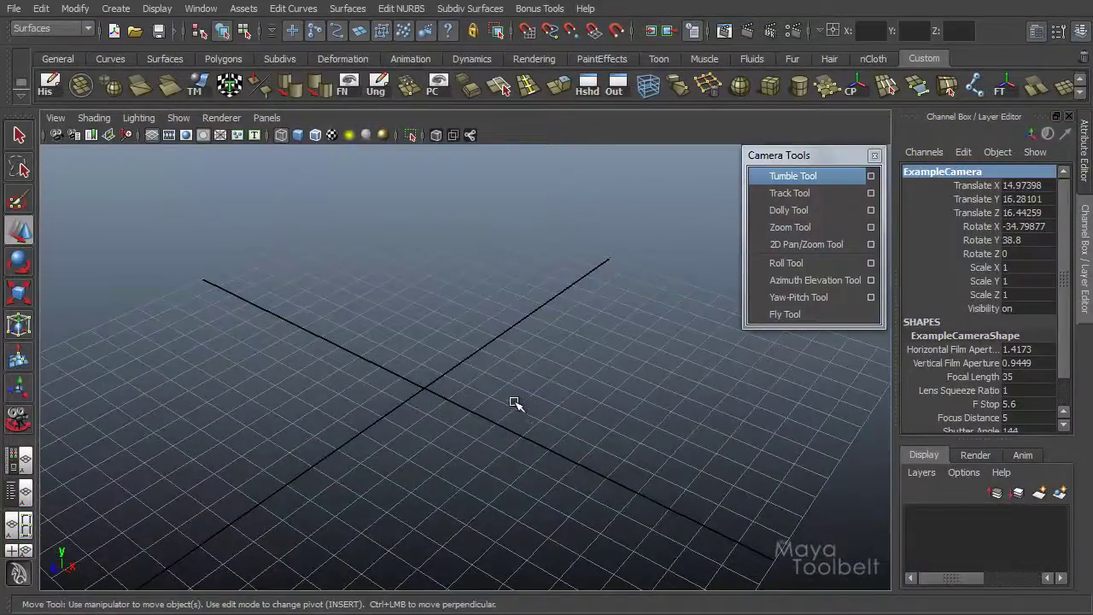
alt+drag(510, 363, 661, 473)
alt+right_drag(661, 473, 431, 464)
alt+drag(430, 463, 589, 427)
alt+middle_drag(589, 426, 586, 351)
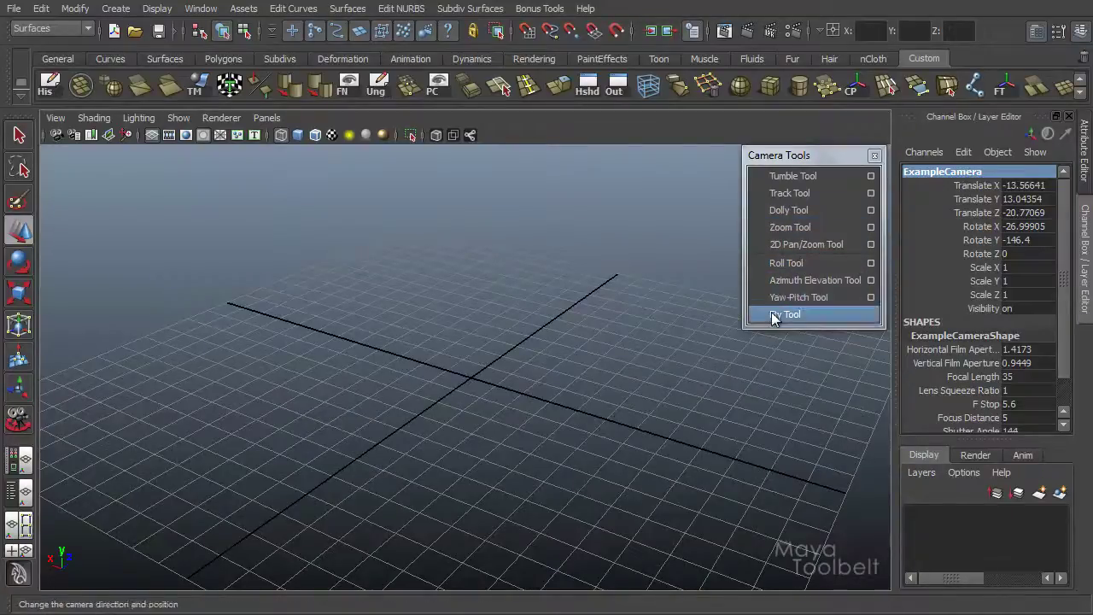
With the Dolly Tool, move ExampleCamera in and square up the grid at Rotate Y -183.2.
click(806, 244)
click(819, 208)
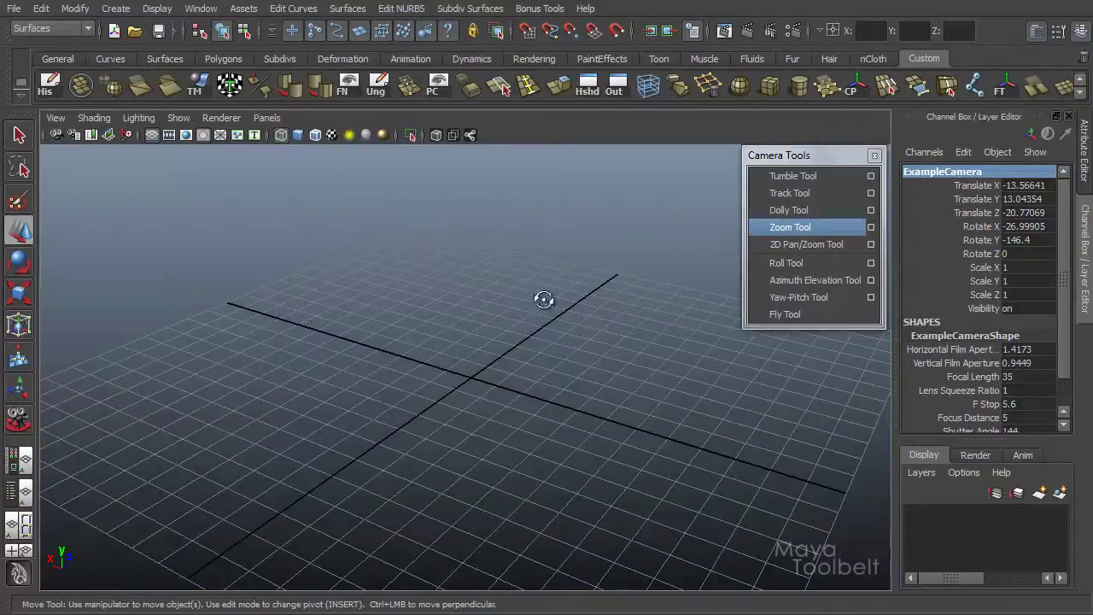
mouse_move(544, 299)
alt+mouse_down()
mouse_move(634, 317)
mouse_move(549, 298)
alt+mouse_up()
alt+right_drag(549, 298, 495, 279)
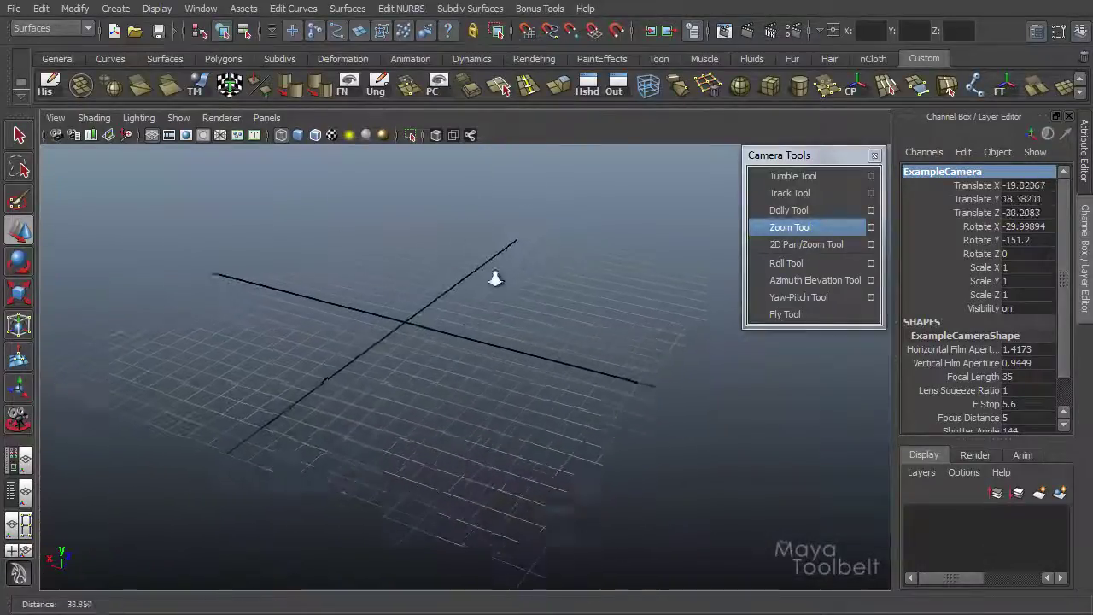
alt+drag(495, 278, 669, 321)
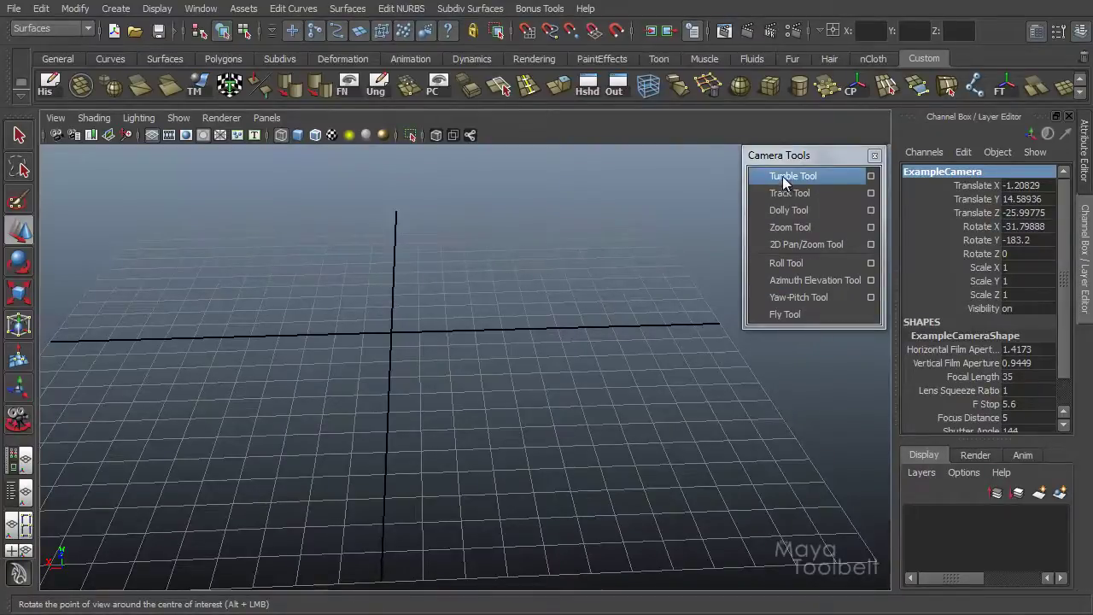
Dock the Tumble Tool settings on the left and close the Camera Tools window.
click(870, 176)
drag(304, 92, 206, 135)
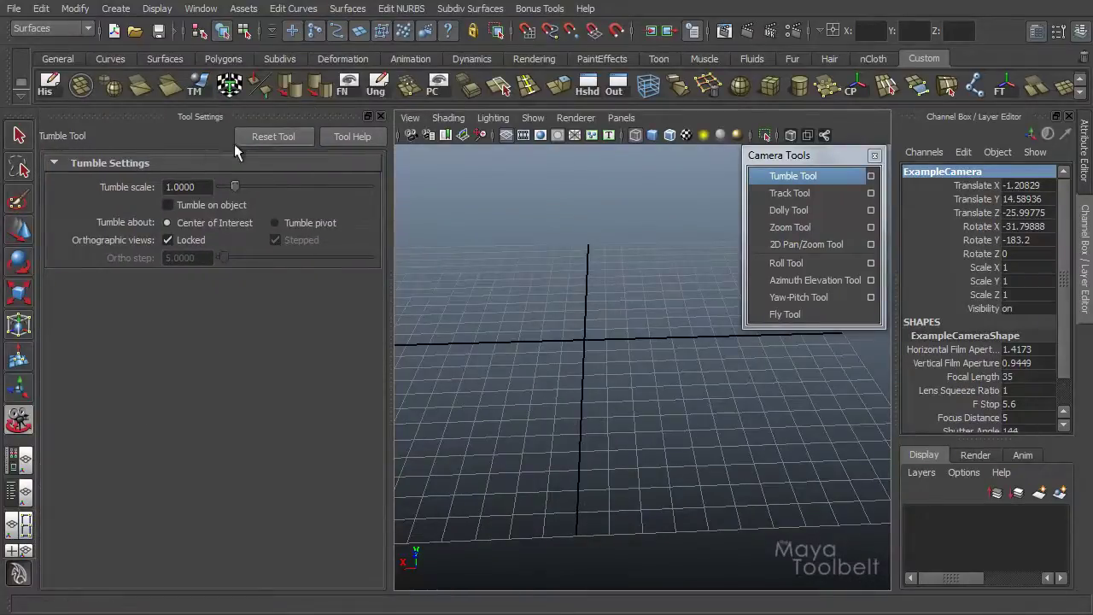
drag(527, 301, 601, 352)
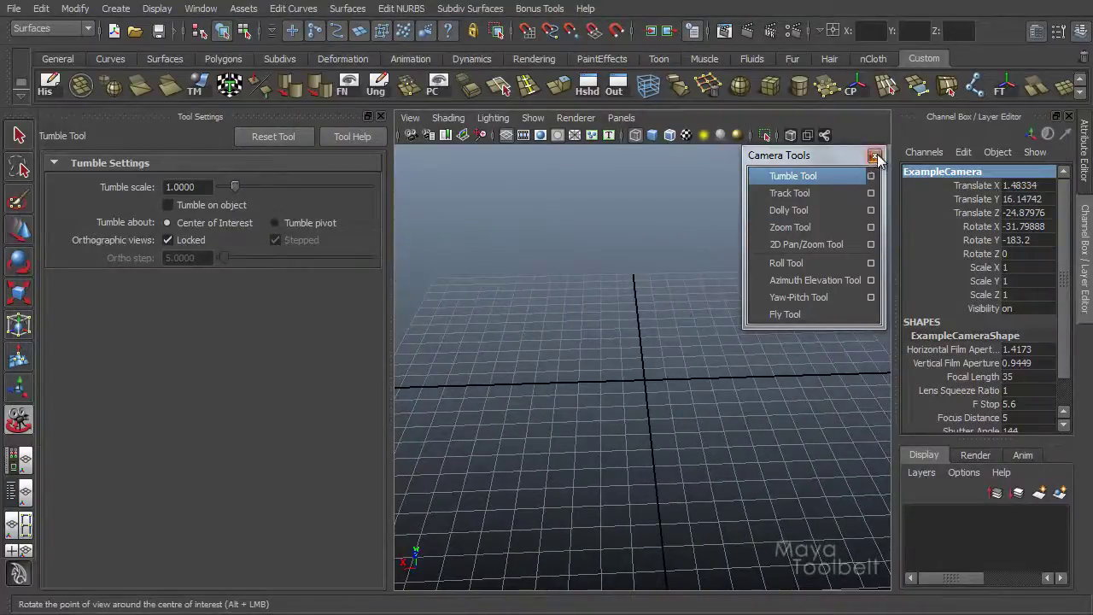
click(875, 157)
Tumble ExampleCamera to a near-horizon view at Rotate X -34.19879, Y -158.
drag(556, 285, 530, 240)
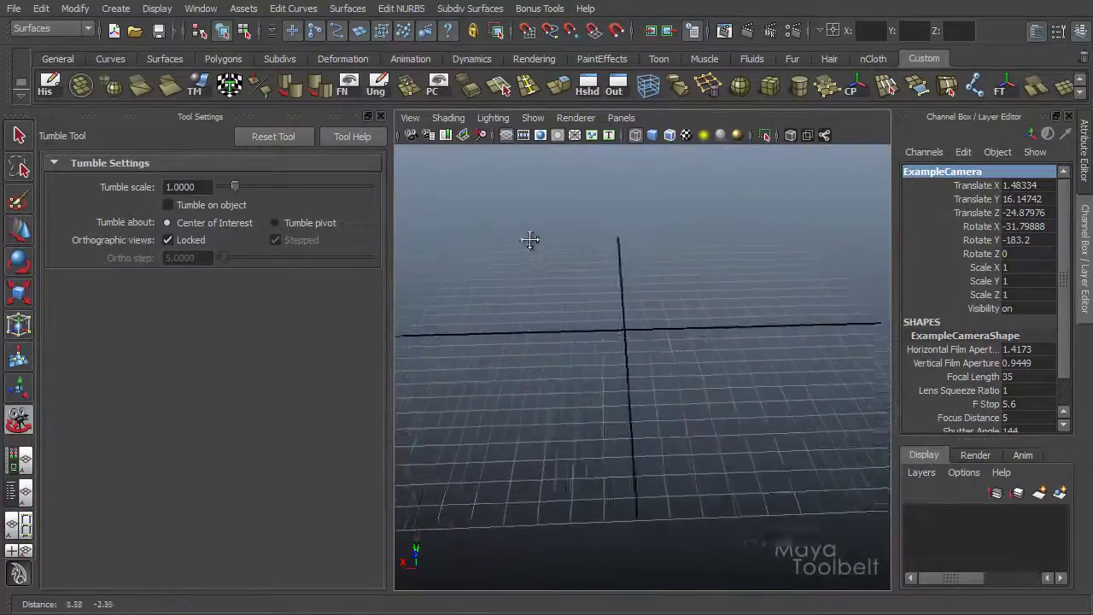
alt+middle_drag(530, 240, 757, 293)
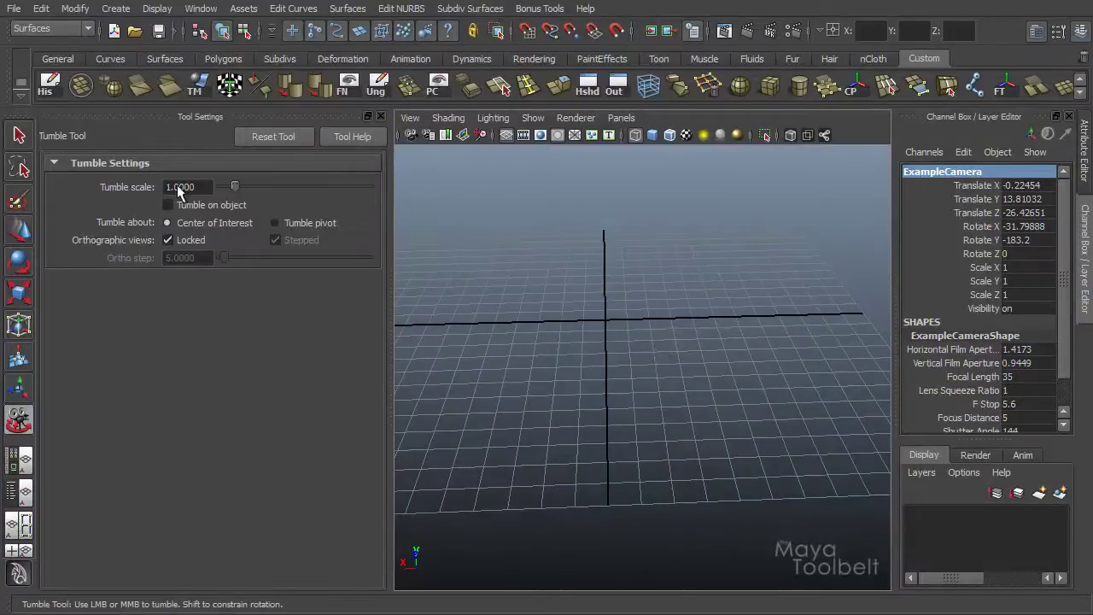
drag(688, 340, 641, 295)
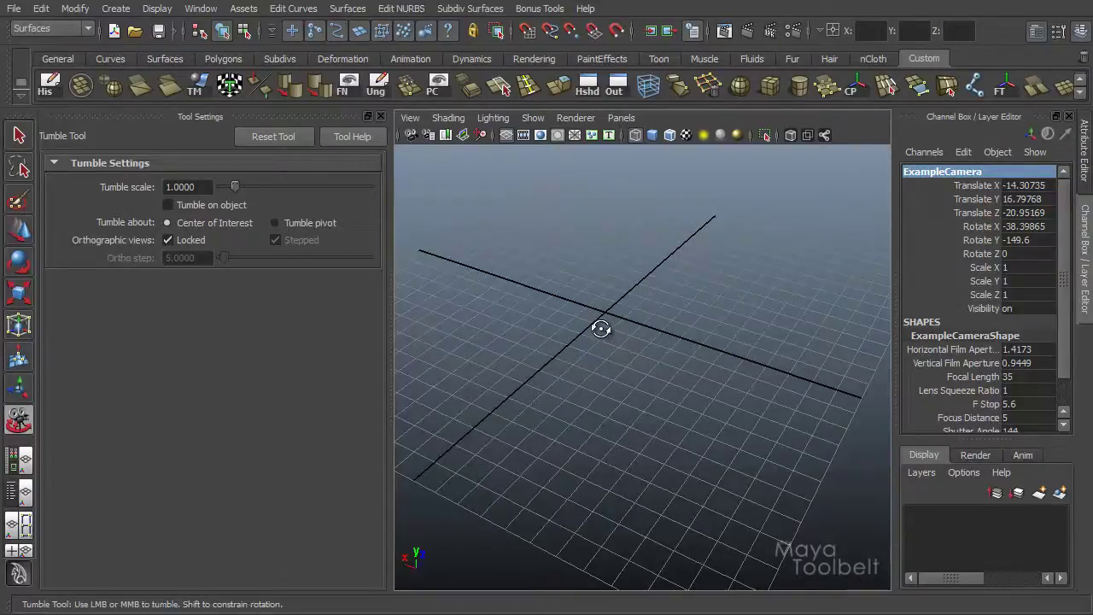
mouse_move(588, 300)
mouse_down()
mouse_move(613, 313)
mouse_move(766, 295)
mouse_move(670, 245)
mouse_move(508, 293)
mouse_move(631, 317)
mouse_move(856, 305)
mouse_move(700, 312)
mouse_move(585, 293)
mouse_move(610, 295)
mouse_move(597, 305)
mouse_up()
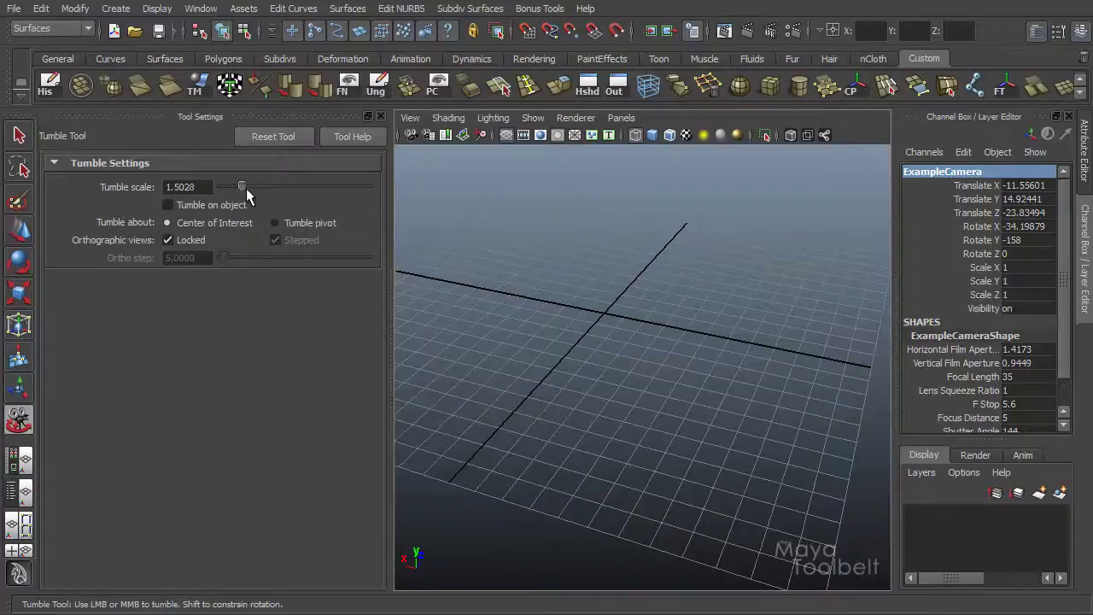
Tumble ExampleCamera at Tumble scale 5, then at 1.0 to Rotate X -42.5985, Y -216.4.
drag(246, 191, 296, 201)
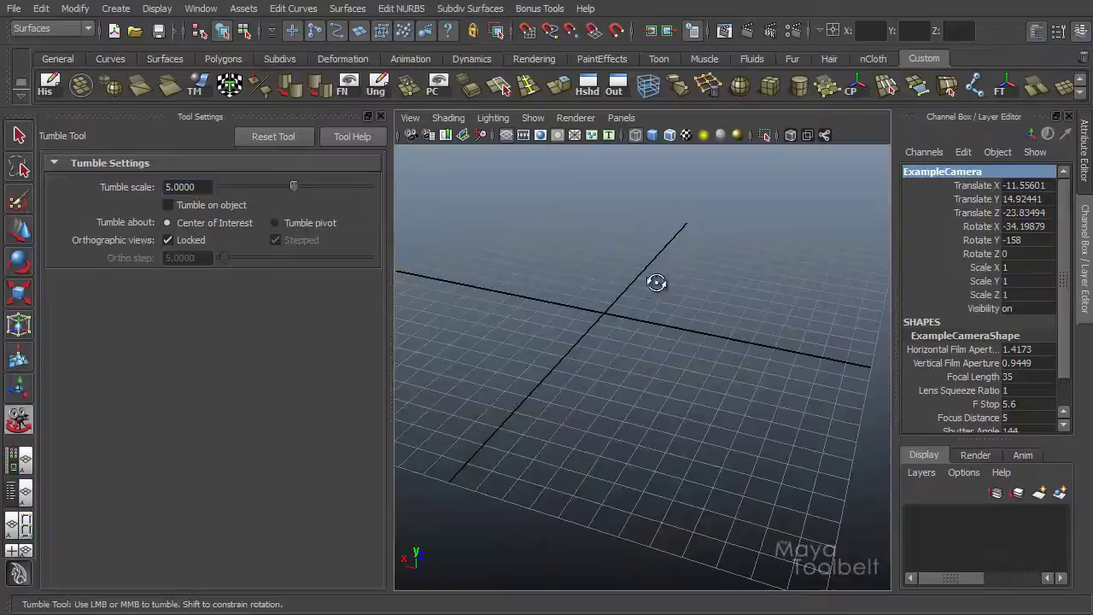
drag(655, 283, 765, 312)
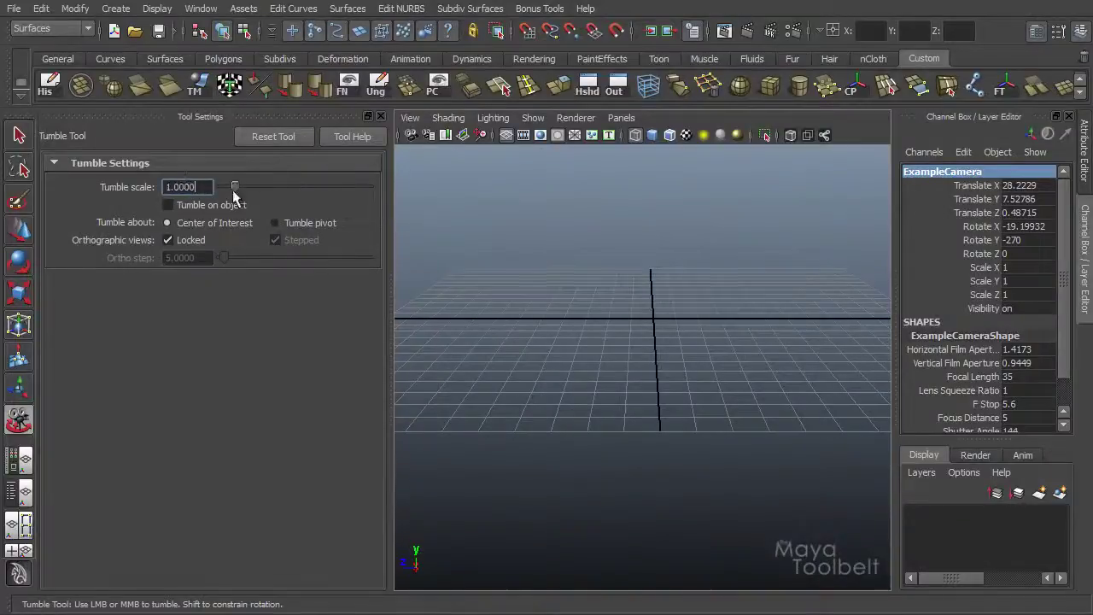
drag(705, 298, 448, 253)
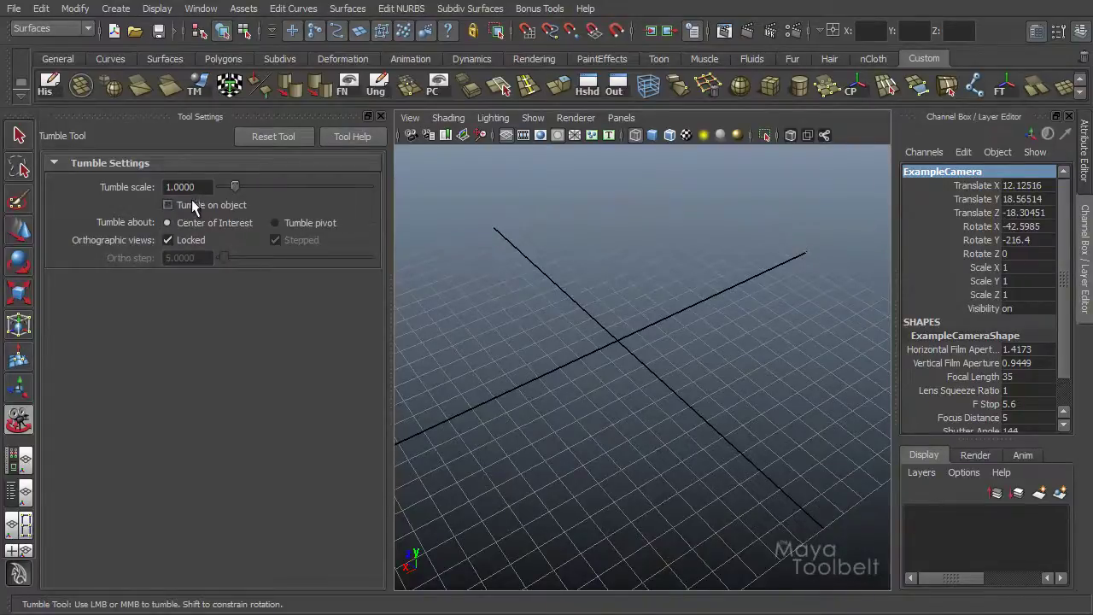
Draw polygon cube pCube1 on the grid, smooth-shade it, and pan it toward the centre.
click(121, 10)
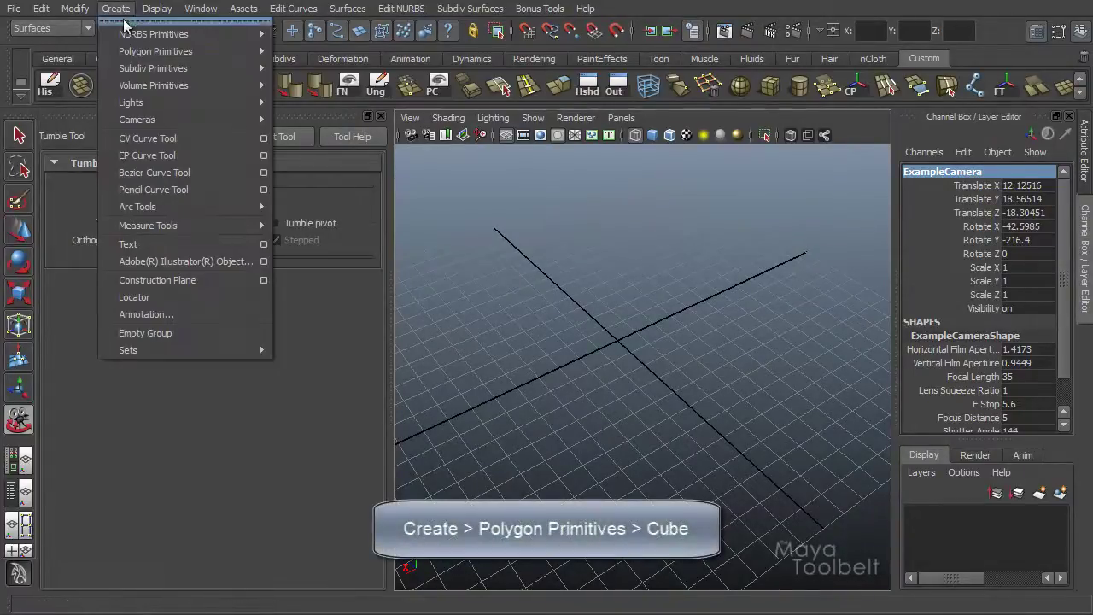
mouse_move(242, 56)
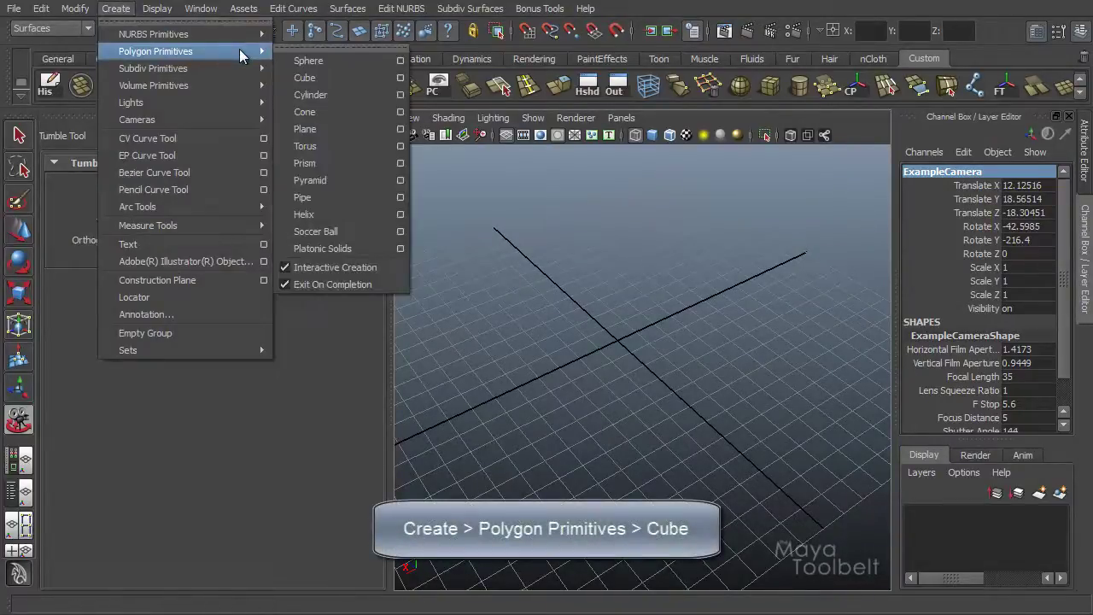
click(312, 76)
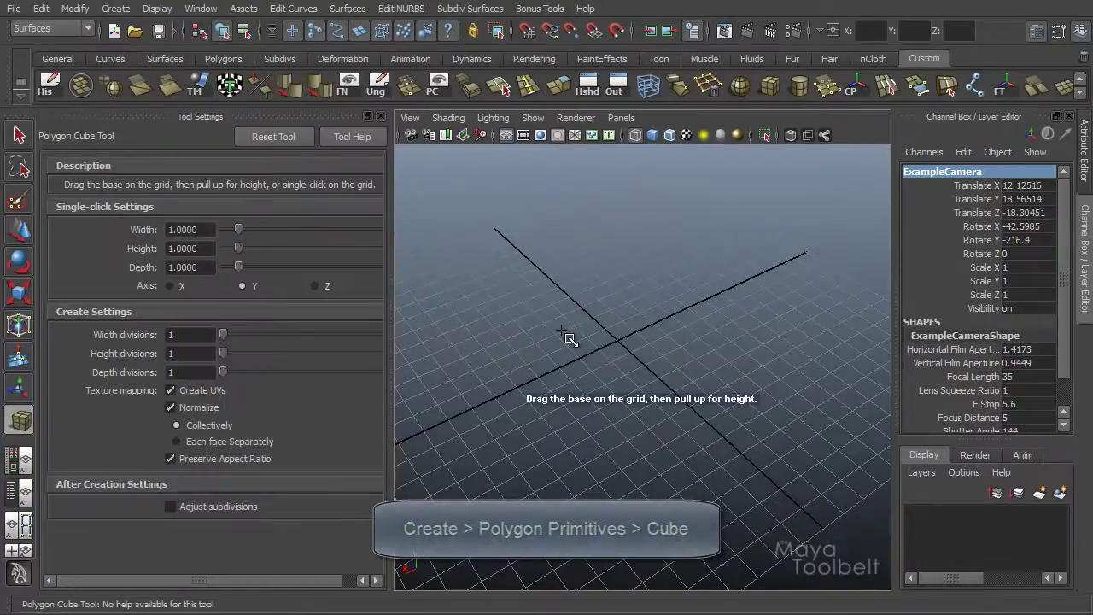
mouse_move(571, 339)
mouse_down()
mouse_move(609, 362)
mouse_move(597, 356)
mouse_move(629, 345)
mouse_up()
key(5)
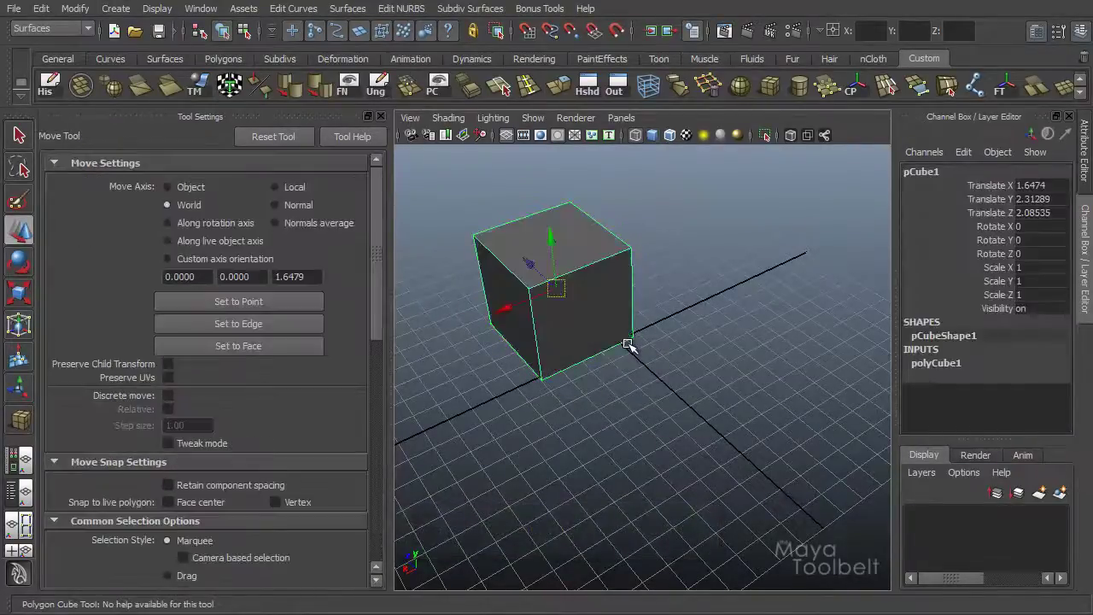
alt+middle_drag(584, 327, 685, 364)
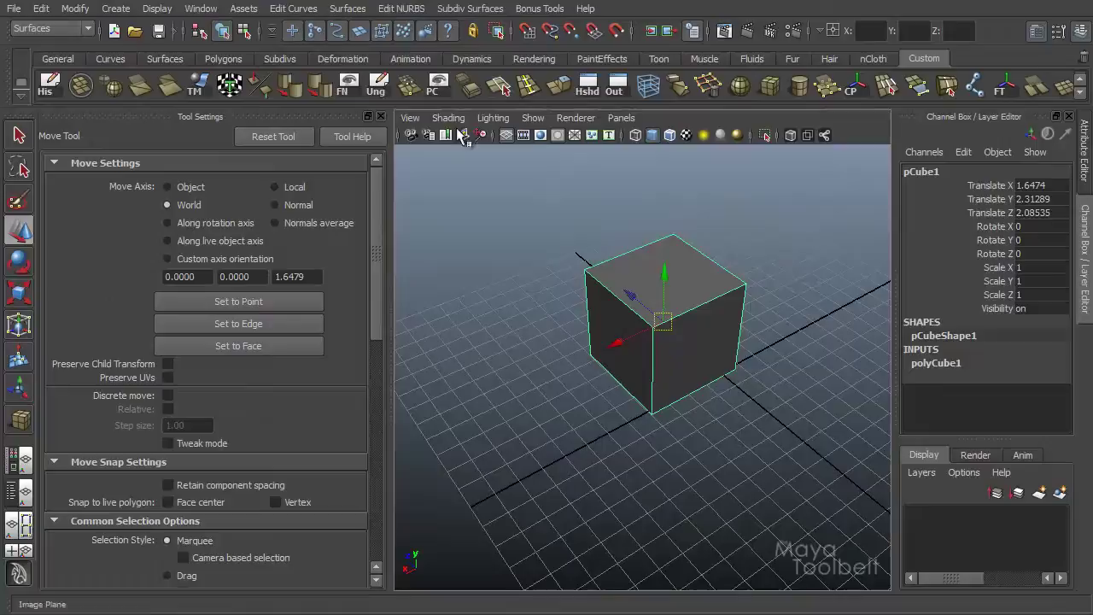
click(411, 117)
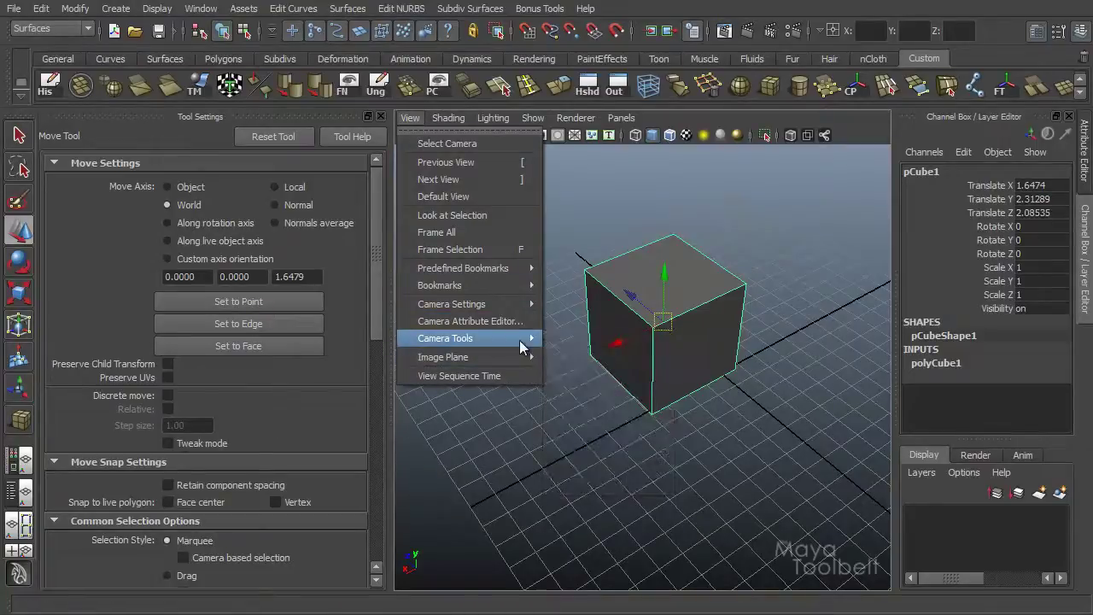
Switch to the Tumble Tool and toggle Tumble on object on and off while tumbling.
mouse_move(519, 340)
click(571, 348)
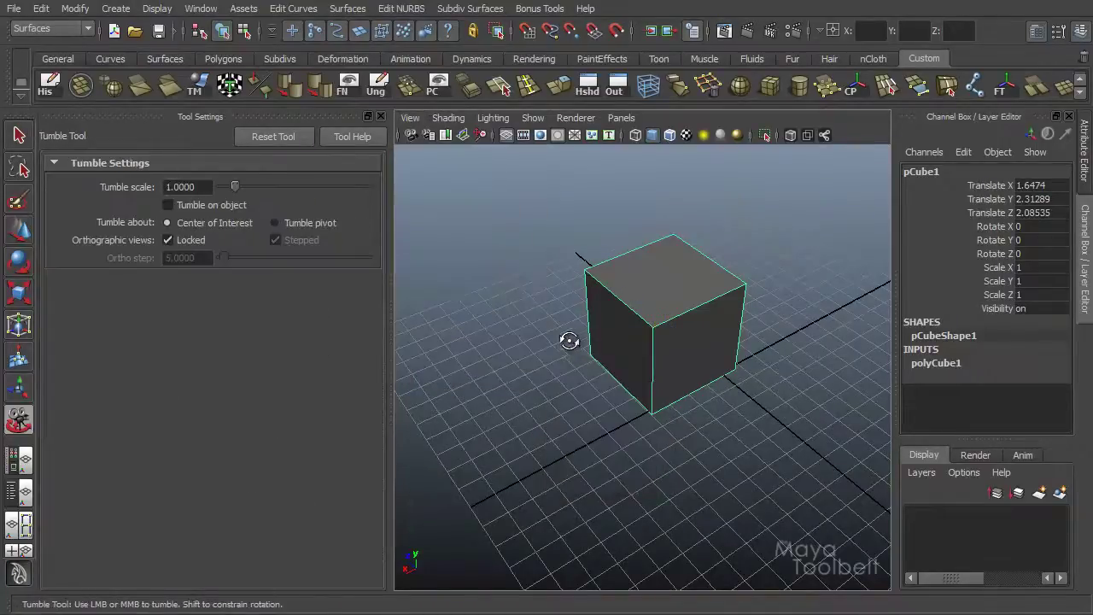
click(209, 202)
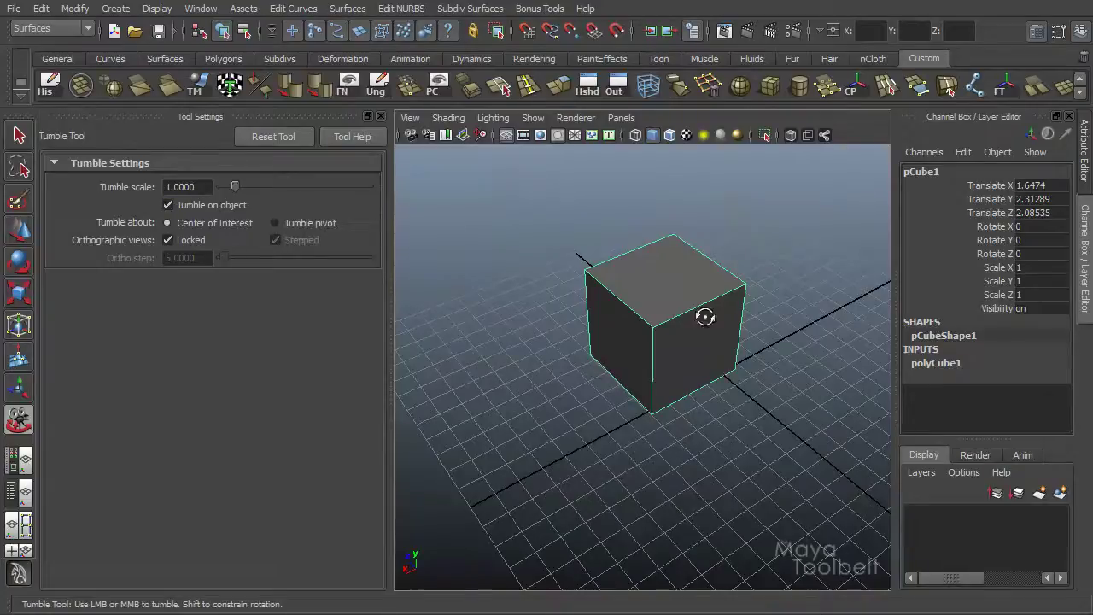
drag(705, 316, 649, 341)
click(167, 205)
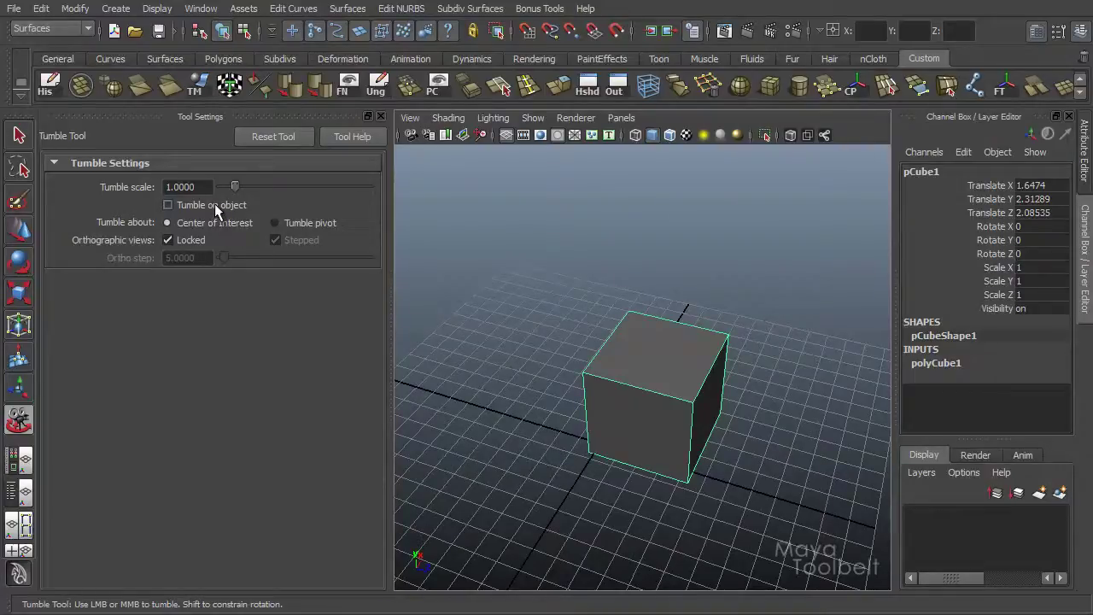
With Tumble on object enabled, orbit around the cube from several angles, including close up.
click(214, 205)
drag(603, 404, 654, 350)
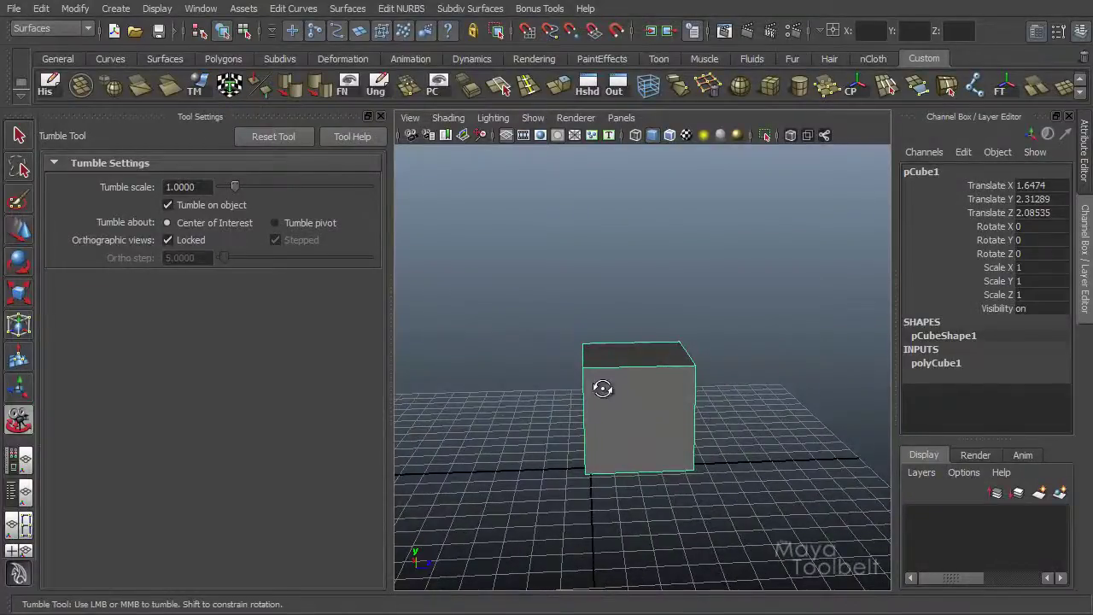
drag(602, 389, 663, 366)
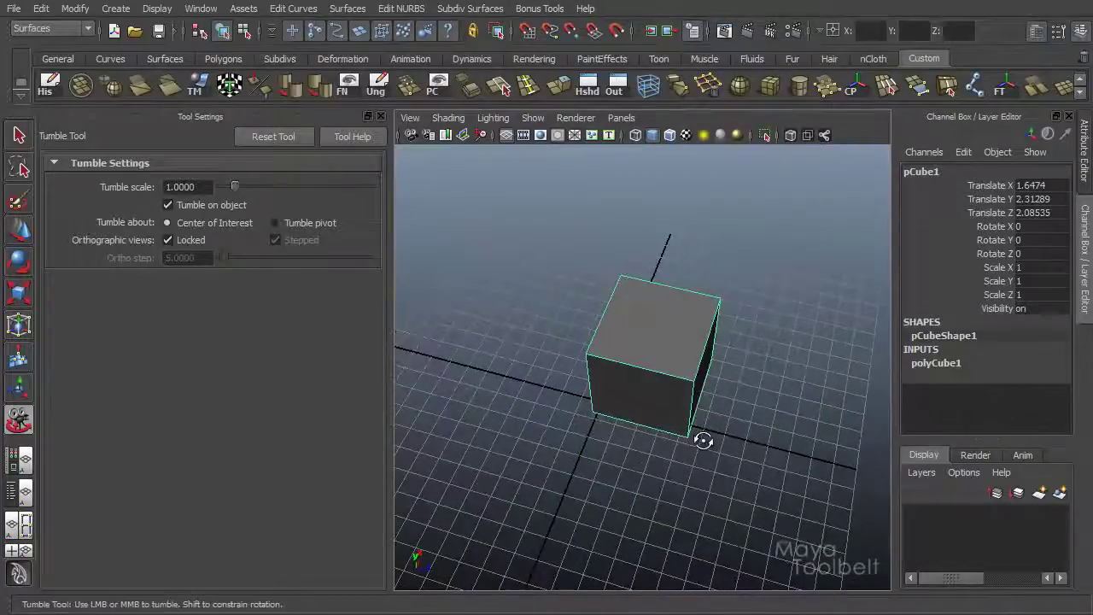
drag(702, 440, 586, 373)
drag(659, 396, 658, 395)
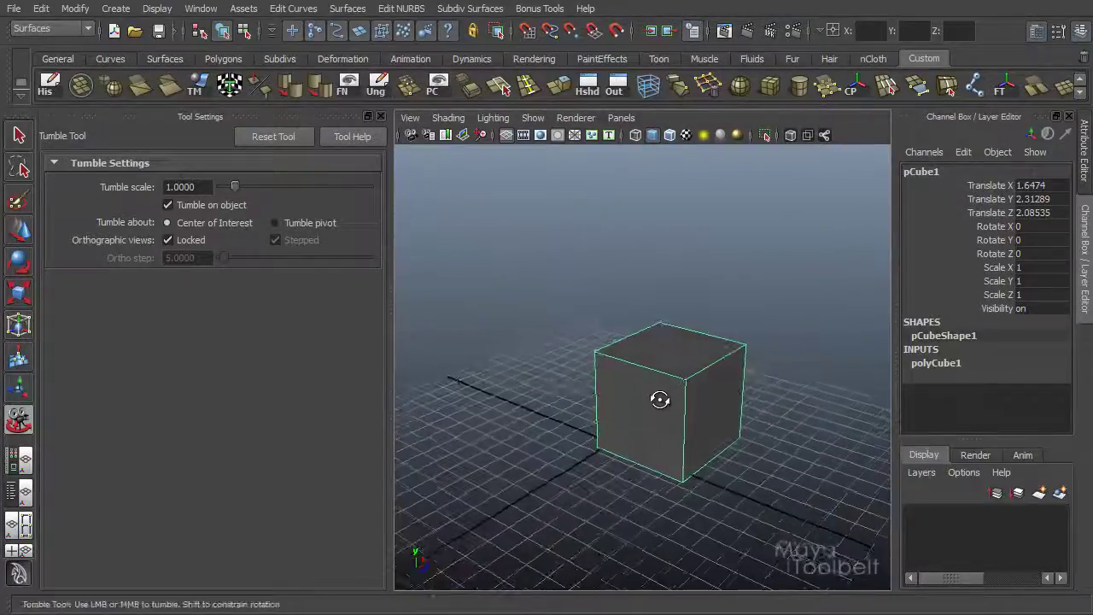
scroll(658, 397, up, 3)
drag(593, 398, 665, 298)
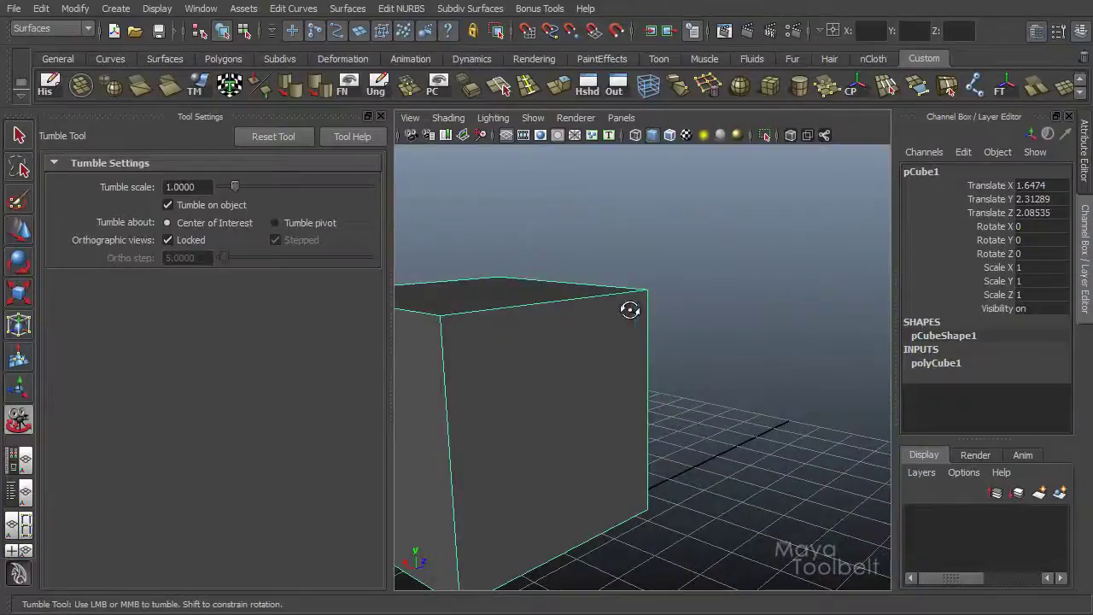
drag(708, 372, 590, 378)
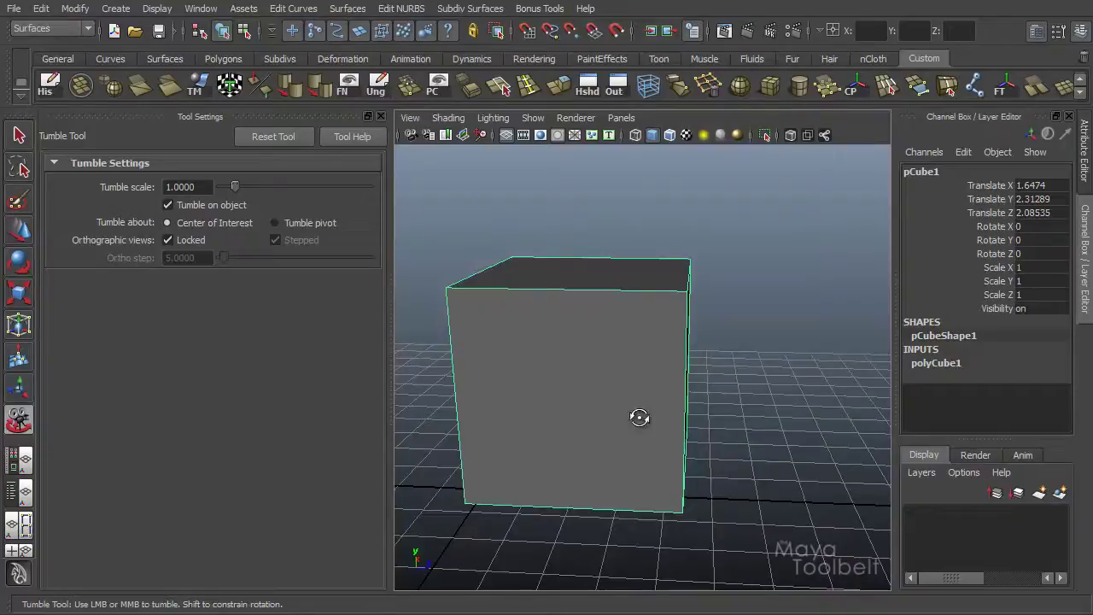
mouse_move(695, 340)
mouse_down()
mouse_move(654, 359)
mouse_move(646, 383)
mouse_move(690, 359)
mouse_move(678, 337)
mouse_move(691, 353)
mouse_up()
Toggle Tumble on object off and on while orbiting, then set Tumble about to Tumble pivot.
click(215, 205)
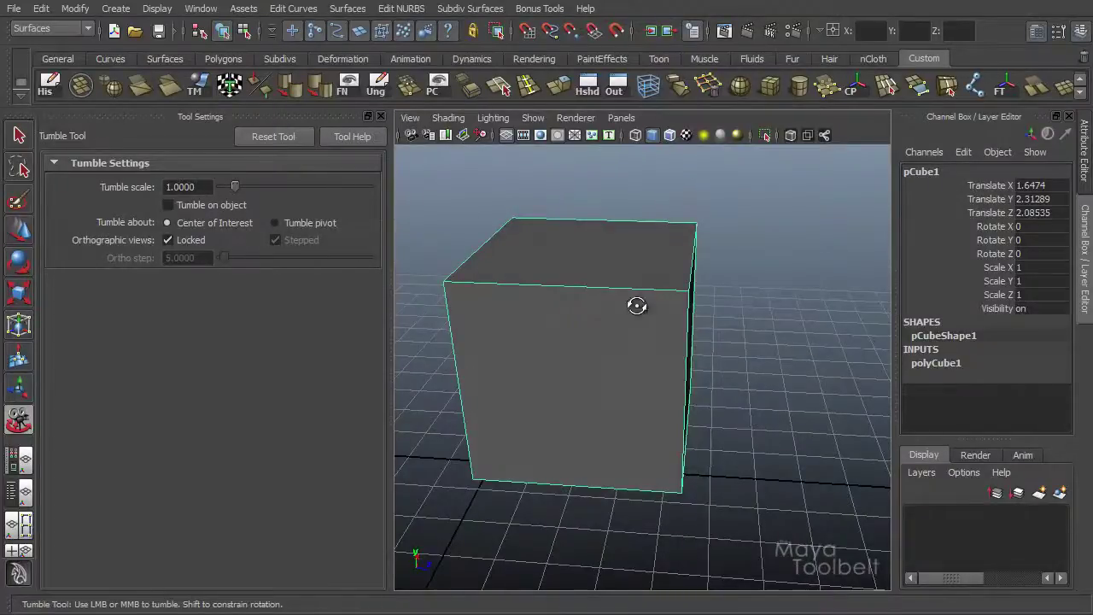
drag(635, 305, 693, 342)
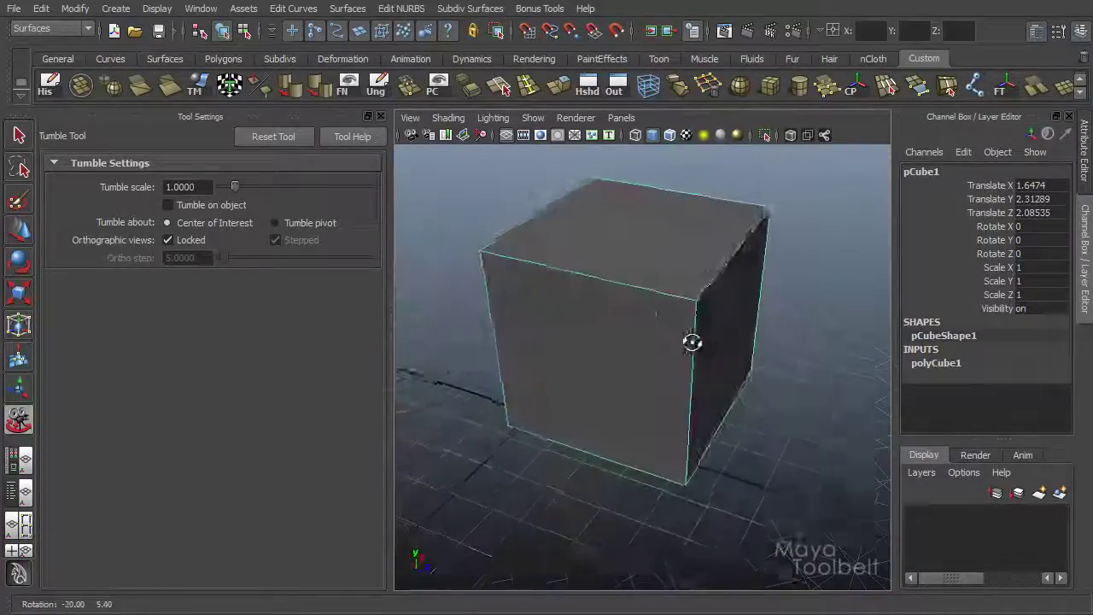
click(217, 205)
drag(597, 299, 541, 403)
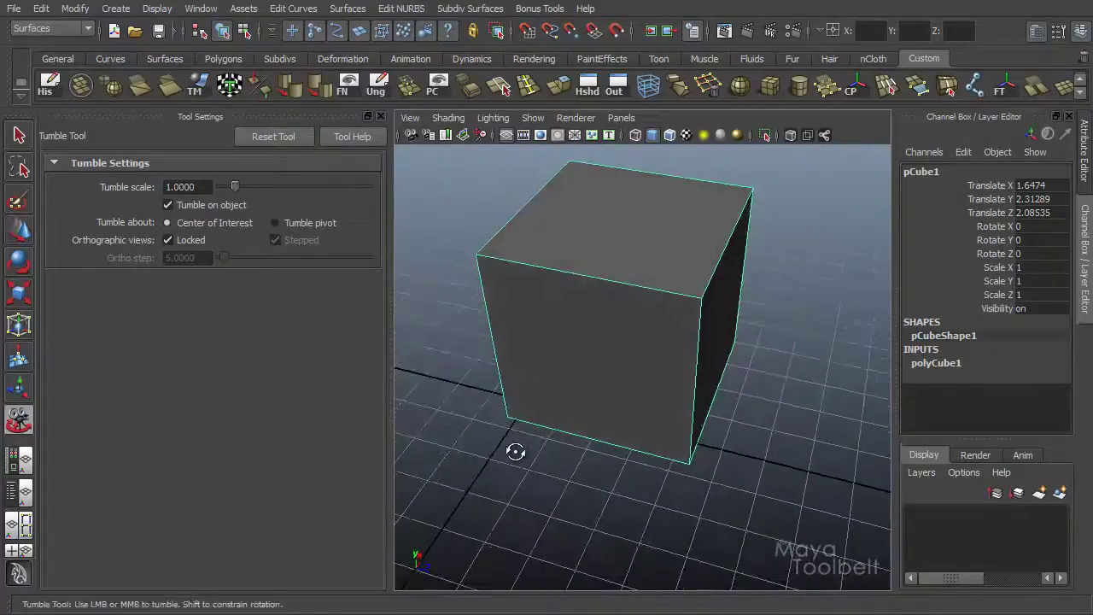
drag(709, 339, 690, 311)
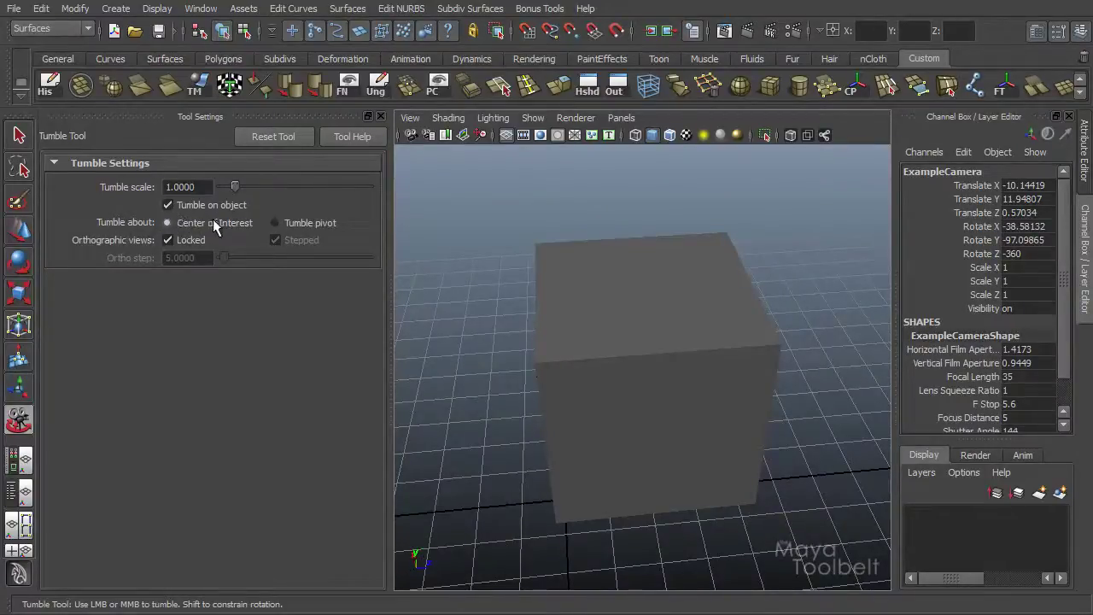
click(297, 224)
click(319, 222)
Select ExampleCamera via View > Select Camera and rotate it around the cube with its manipulators.
click(413, 119)
click(436, 145)
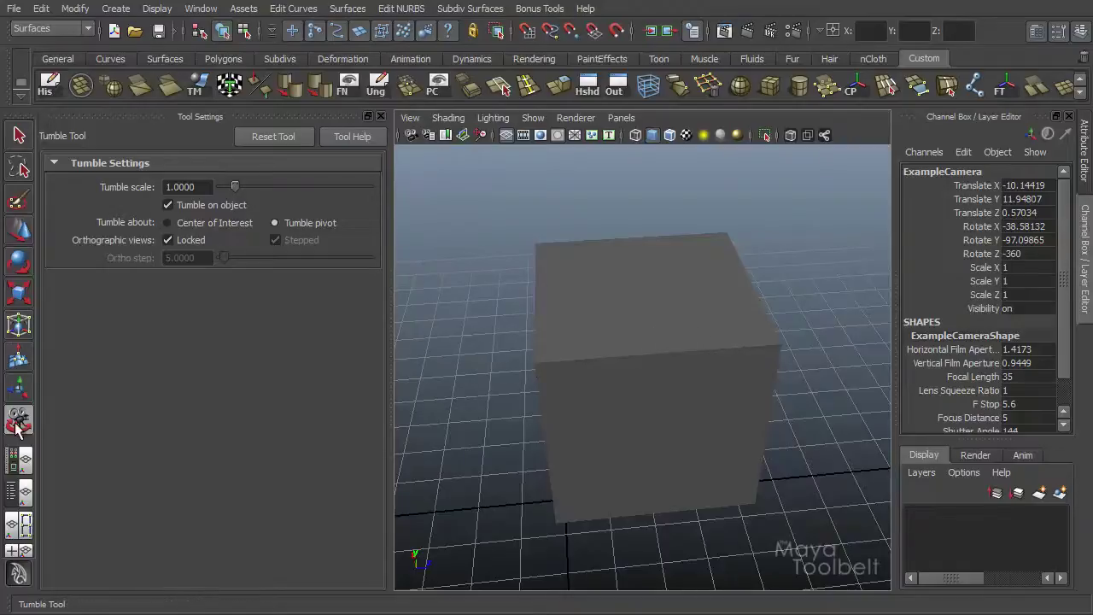
click(19, 390)
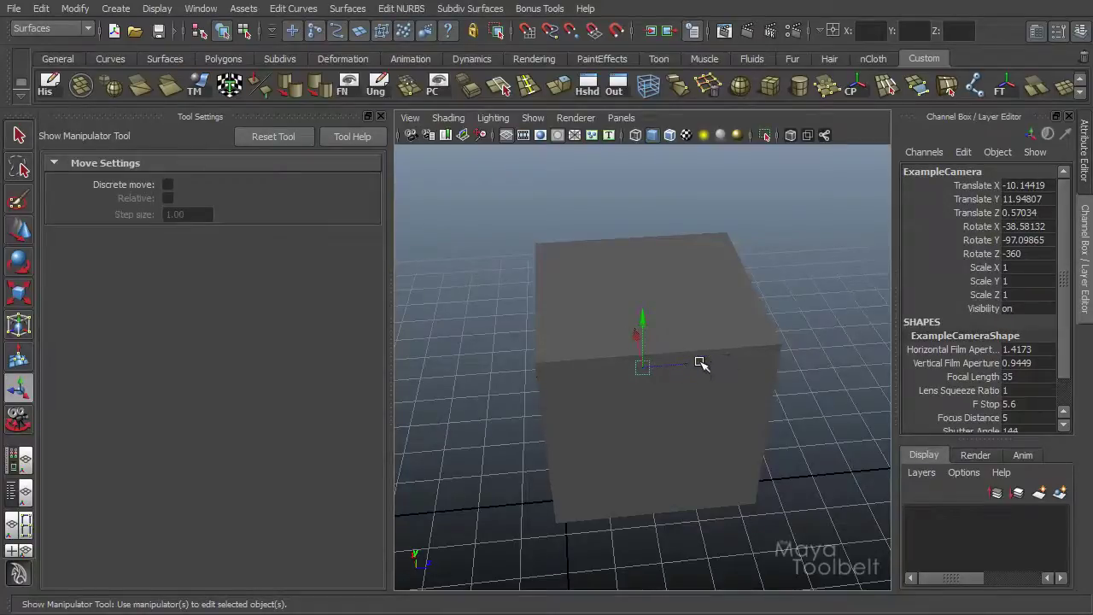
alt+drag(700, 364, 707, 422)
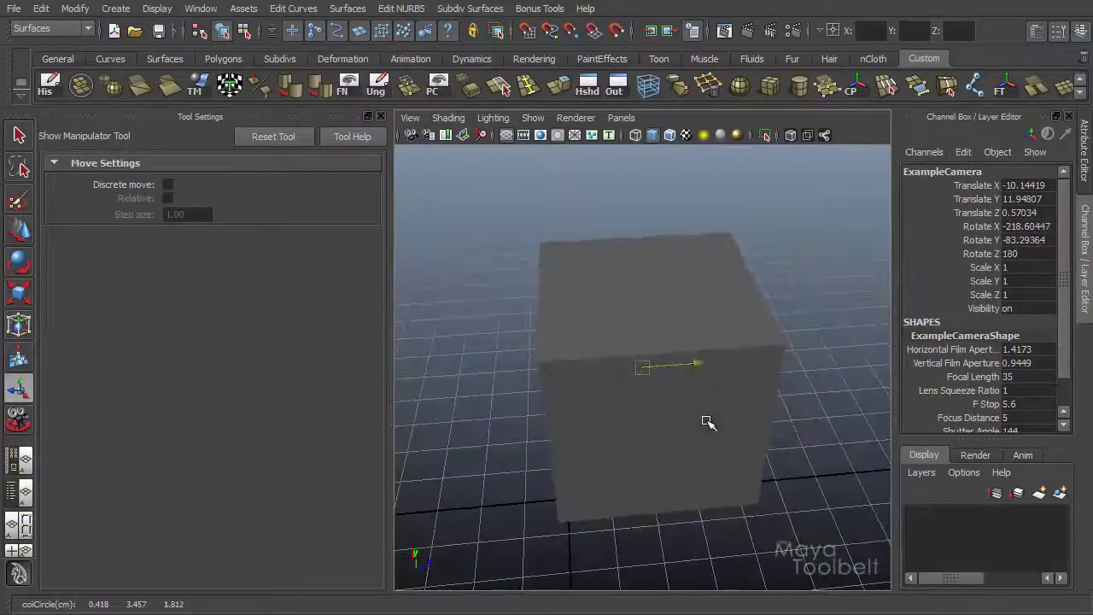
drag(632, 321, 695, 415)
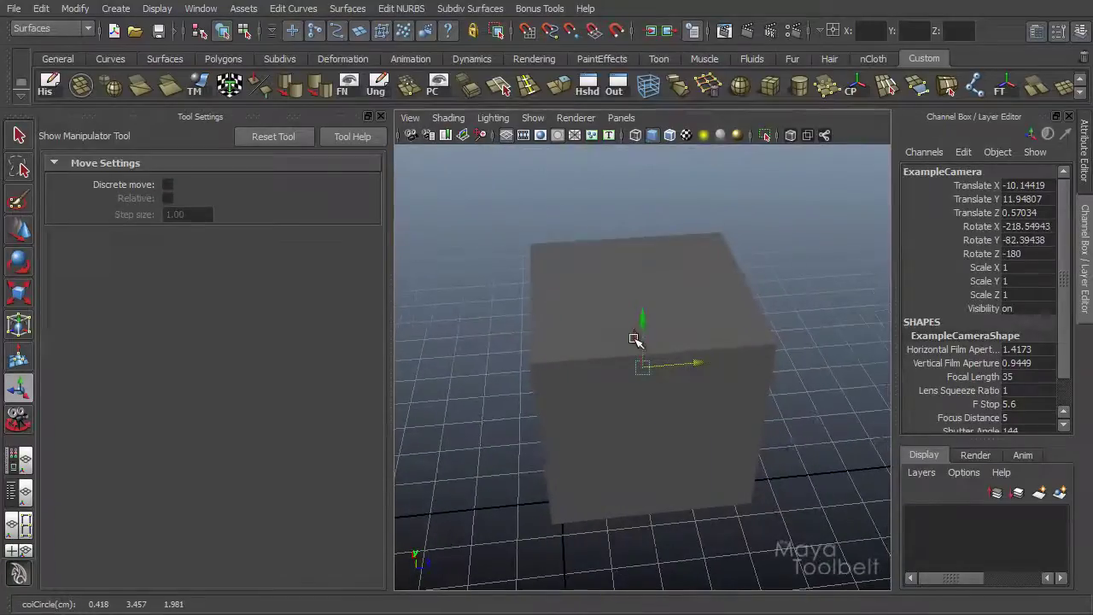
mouse_move(635, 340)
mouse_down()
mouse_move(644, 373)
mouse_move(637, 334)
mouse_move(640, 349)
mouse_up()
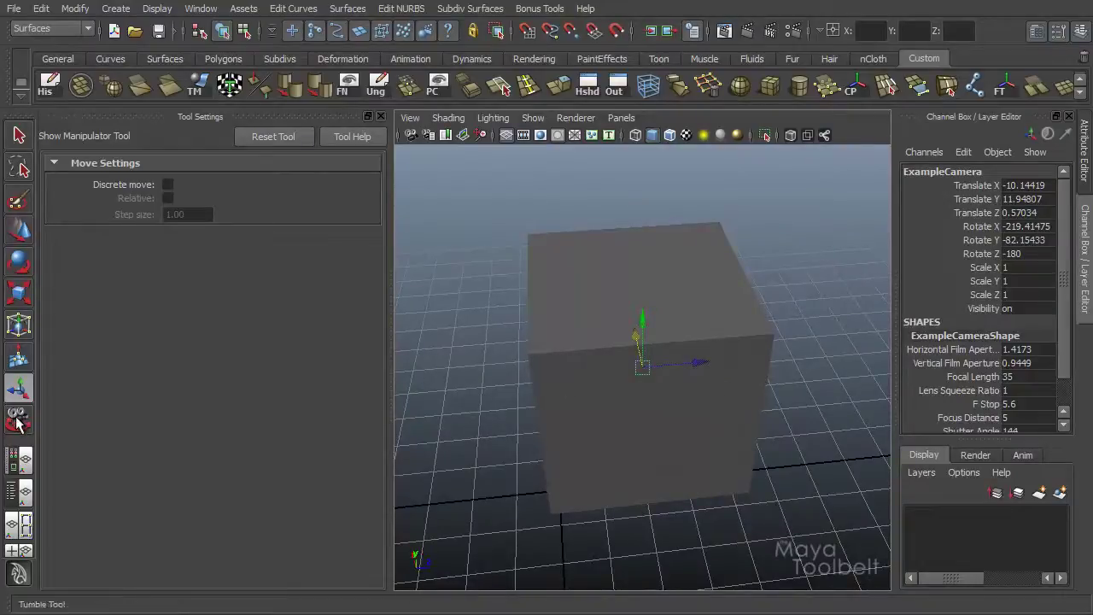
Alternate the Tumble Tool and camera manipulators to recentre the cube and orbit to a new angle.
click(17, 421)
drag(738, 420, 529, 367)
click(19, 389)
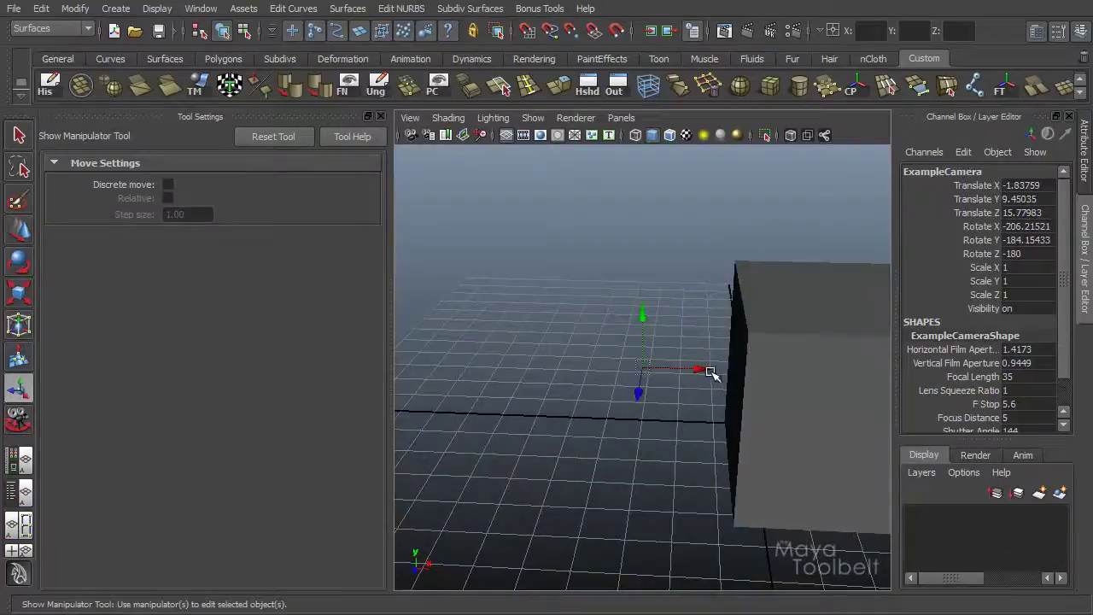
drag(708, 371, 875, 413)
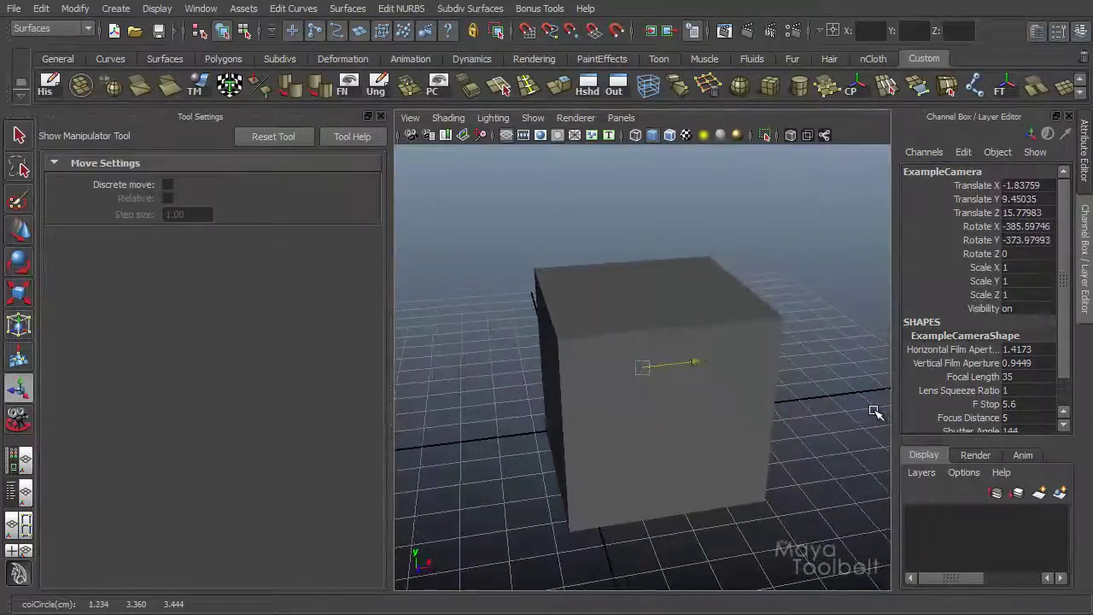
click(19, 420)
drag(479, 371, 723, 376)
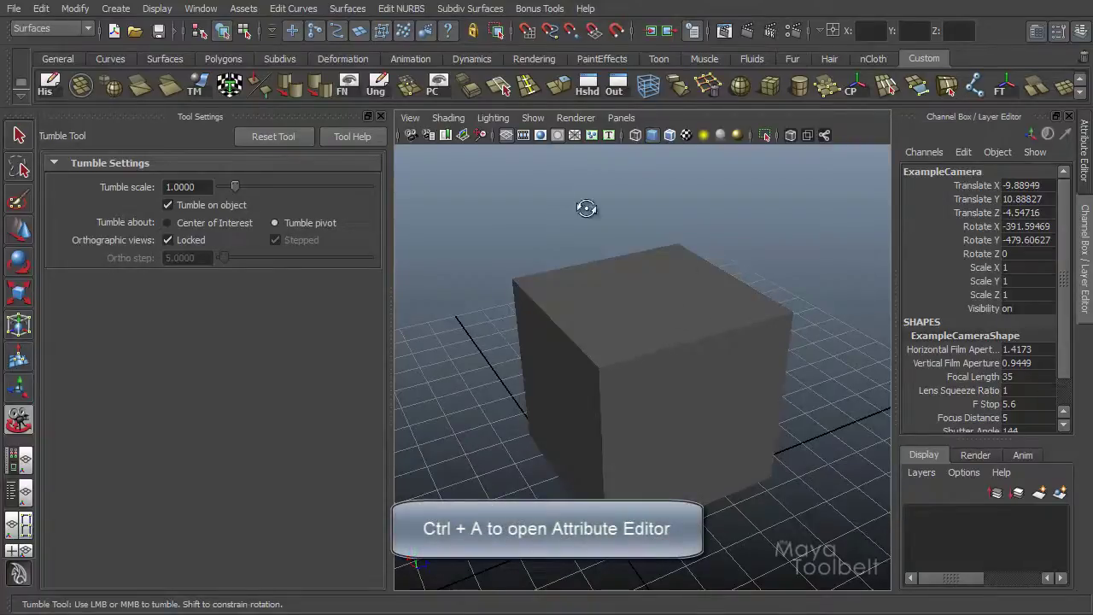
Open the Camera Attribute Editor and expand ExampleCameraShape's Movement Options.
click(410, 118)
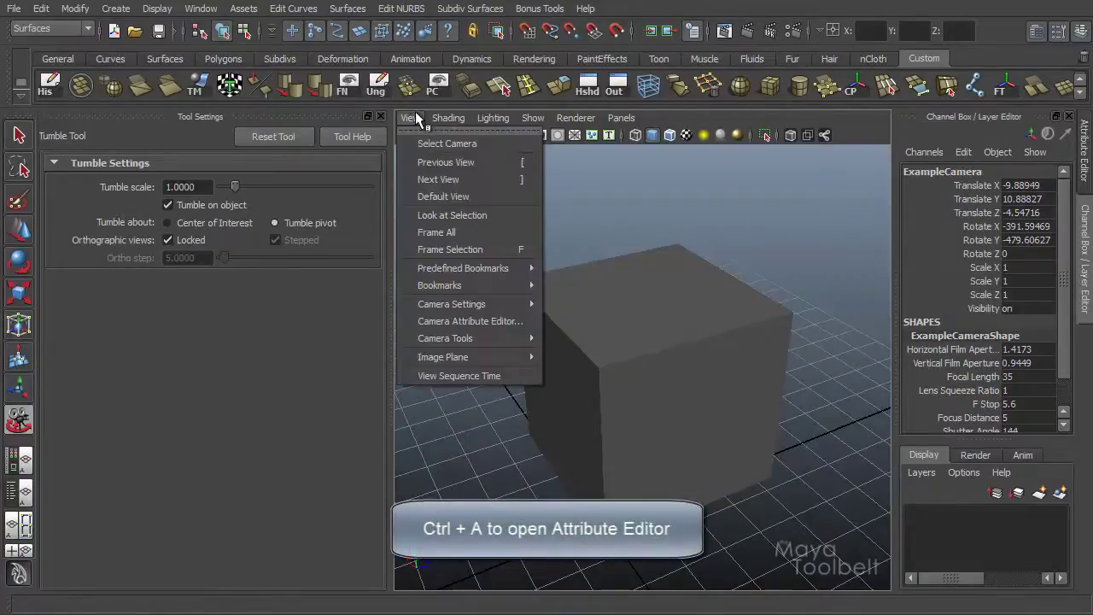
click(493, 321)
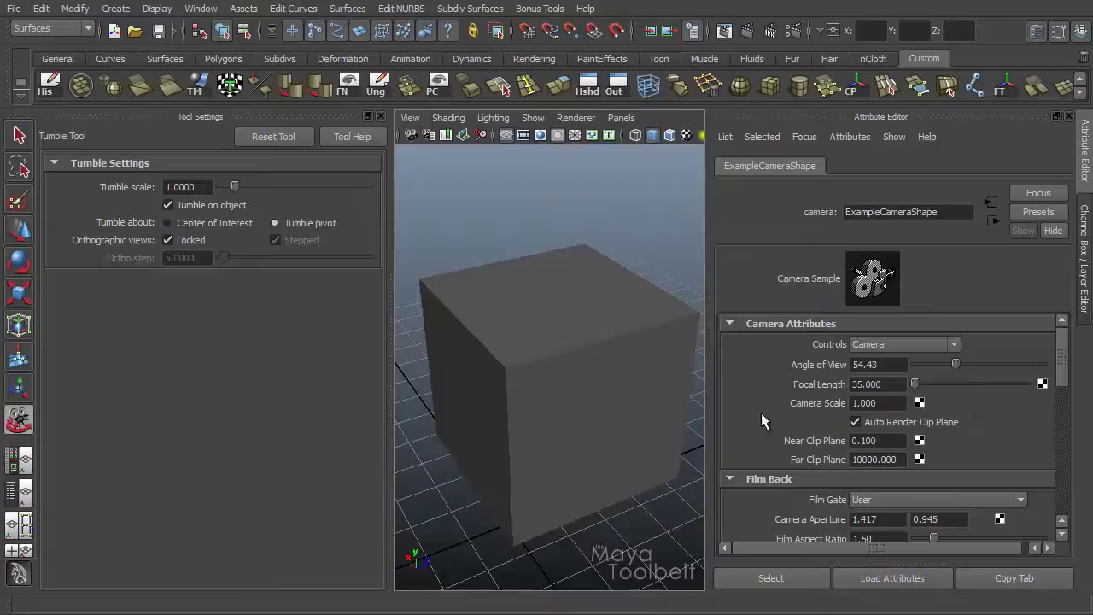
scroll(876, 358, down, 10)
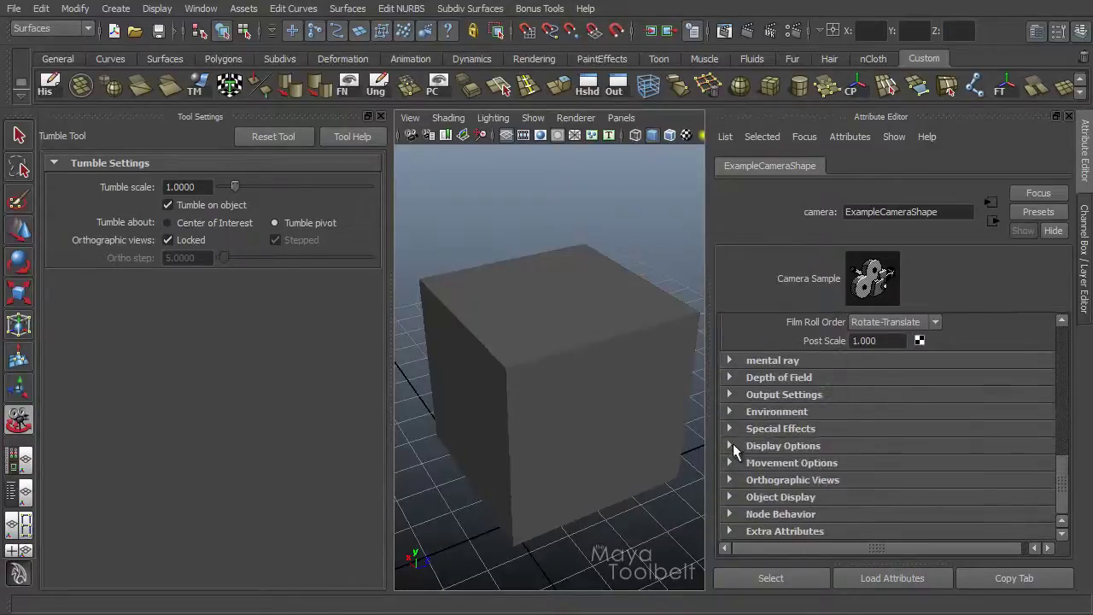
click(731, 463)
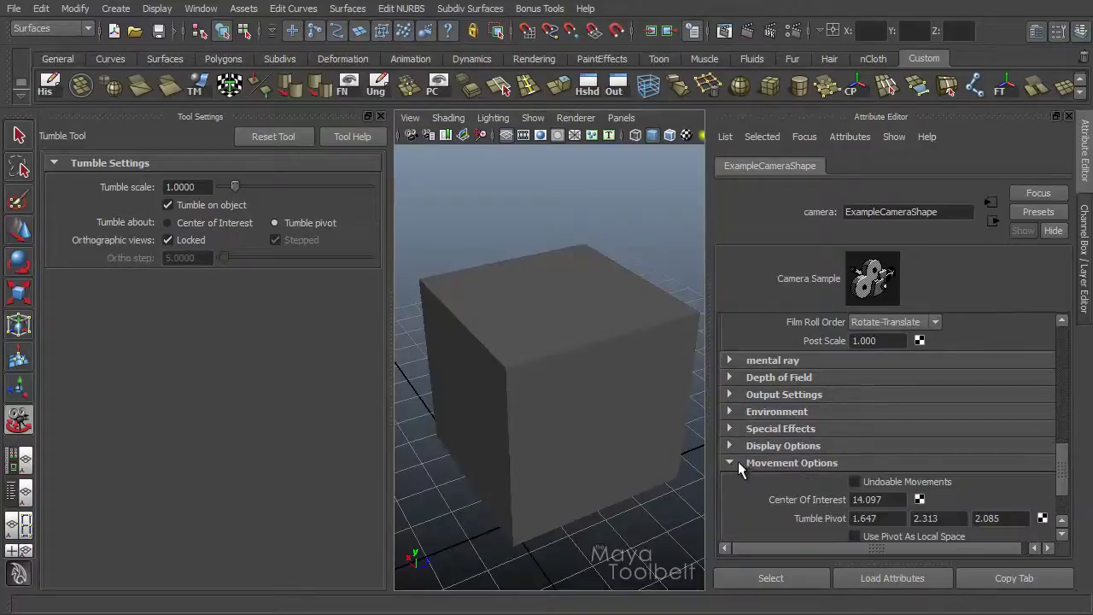
scroll(876, 406, down, 4)
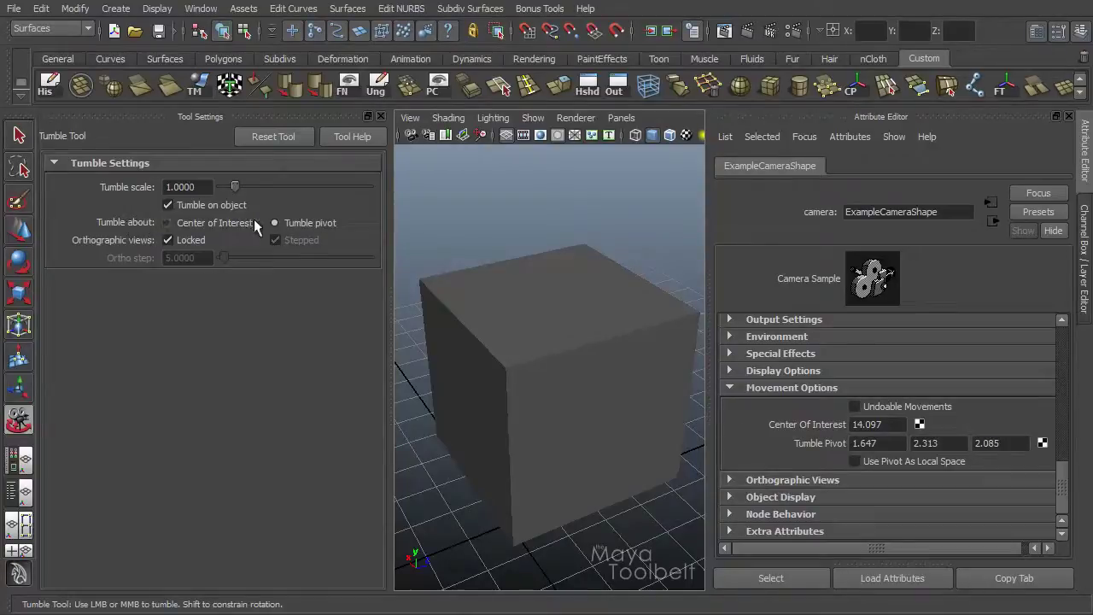
Toggle Tumble about between Center of Interest and Tumble pivot, checking Center Of Interest 14.097 and Tumble Pivot values.
click(221, 222)
click(212, 223)
click(208, 222)
click(882, 420)
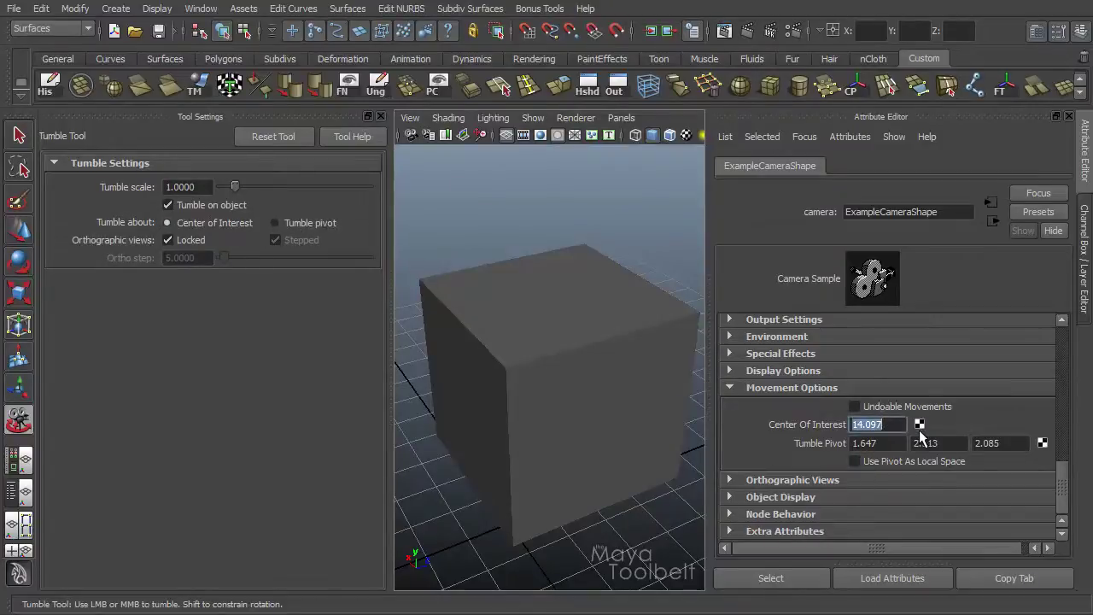
click(284, 223)
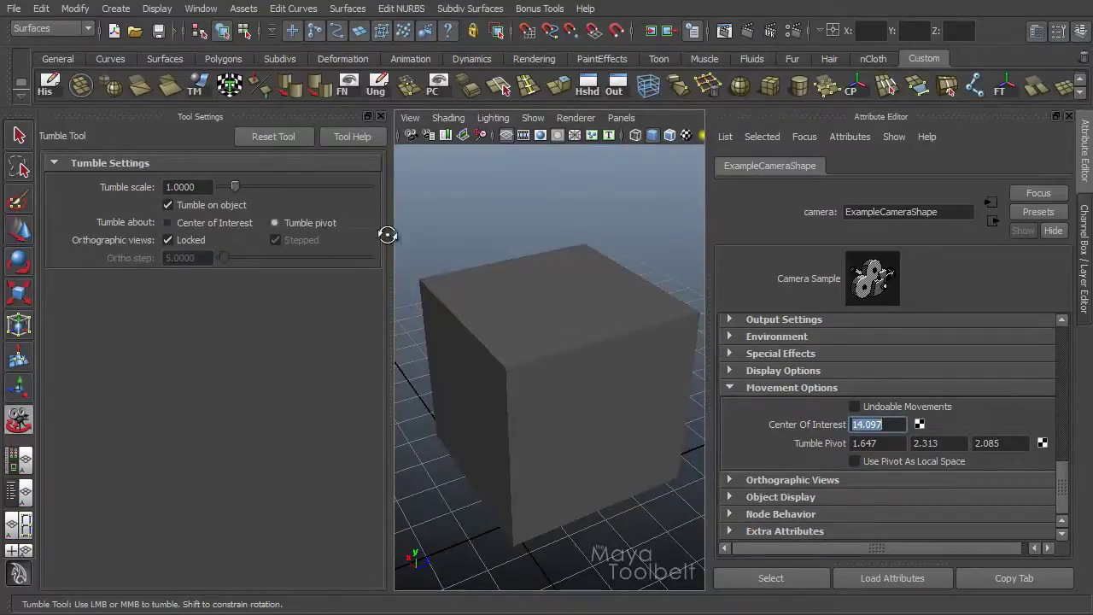
click(880, 442)
click(940, 442)
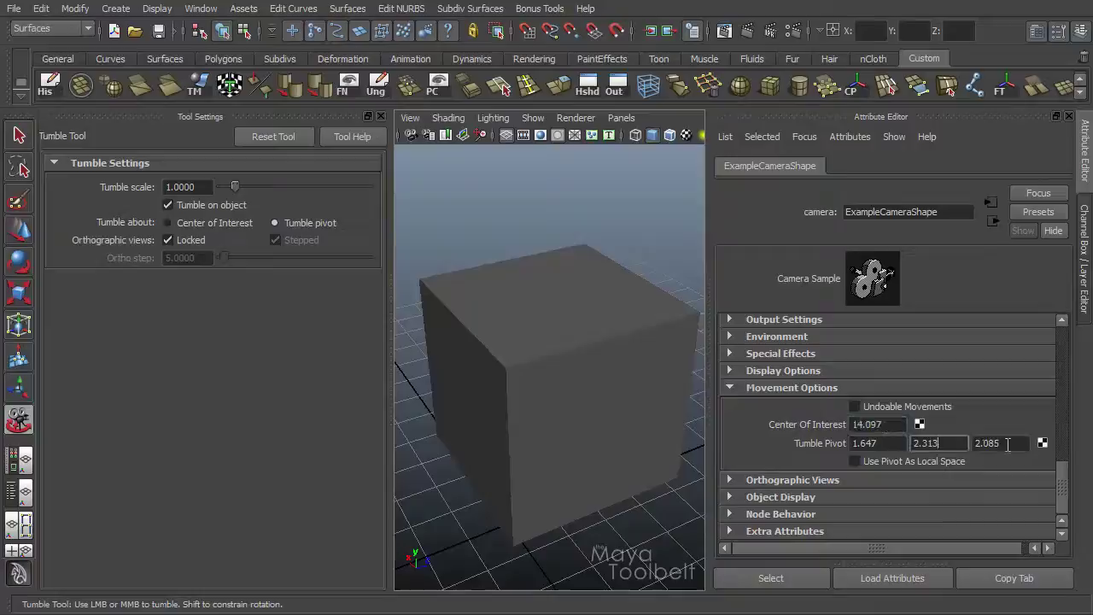
click(1008, 443)
click(884, 425)
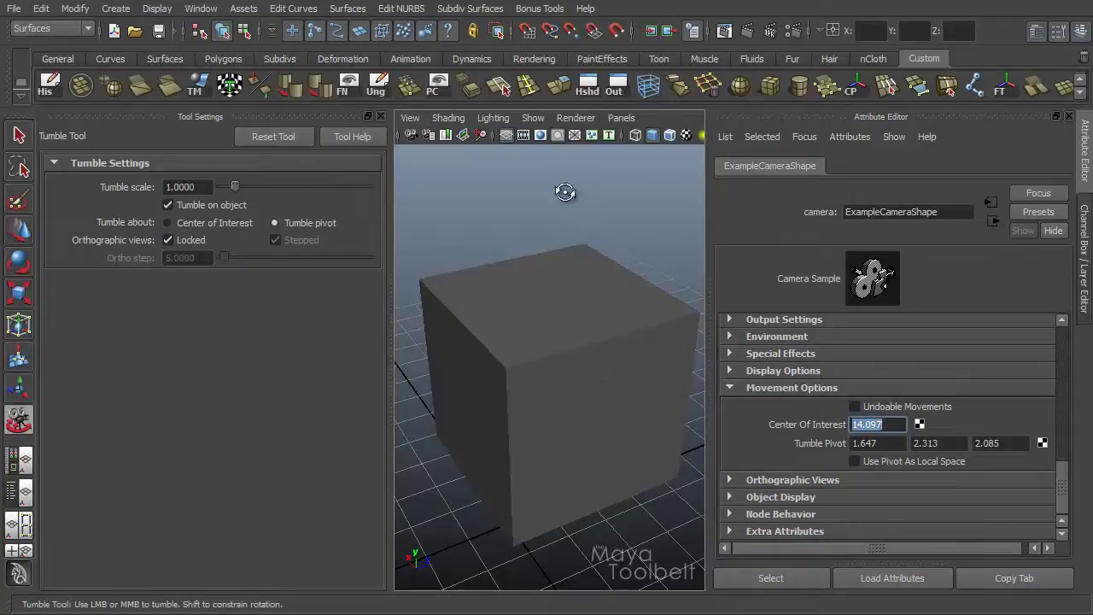
Drag the camera's centre of interest to 12.894 and enter 1.757 for Tumble Pivot X.
click(19, 388)
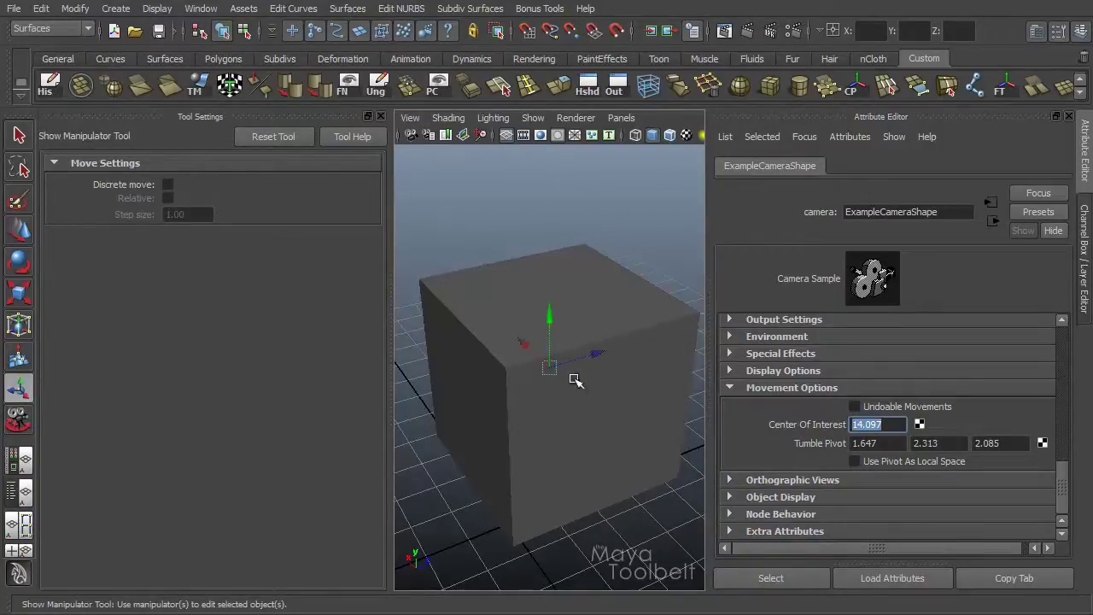
drag(593, 358, 563, 367)
click(880, 443)
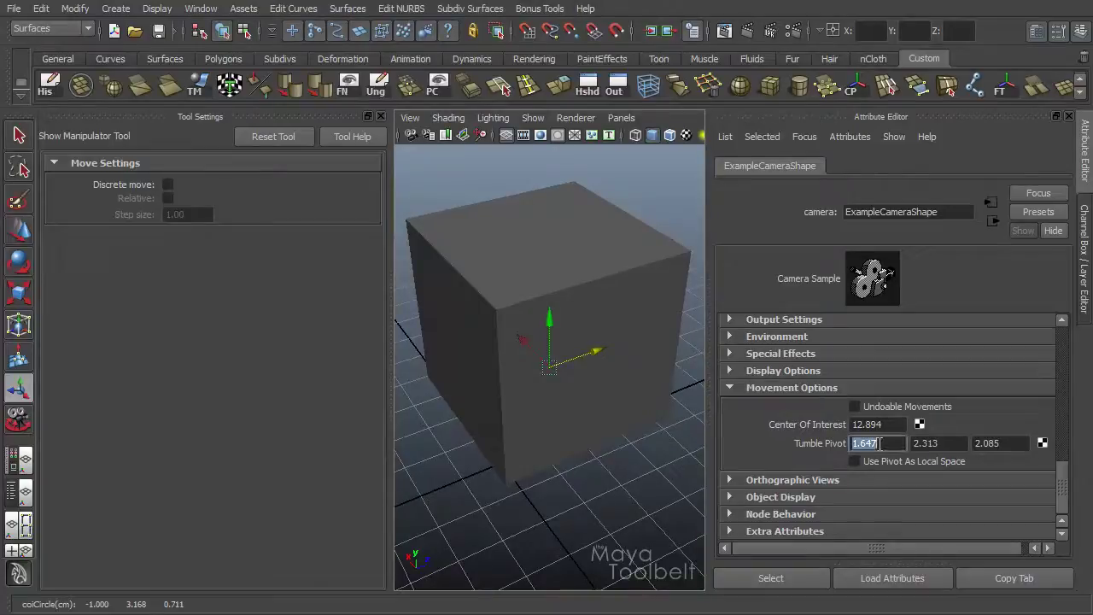
text(1.757)
Orbit the cube tumbling about the Center of Interest, then about the Tumble pivot down to a low grid view.
click(20, 420)
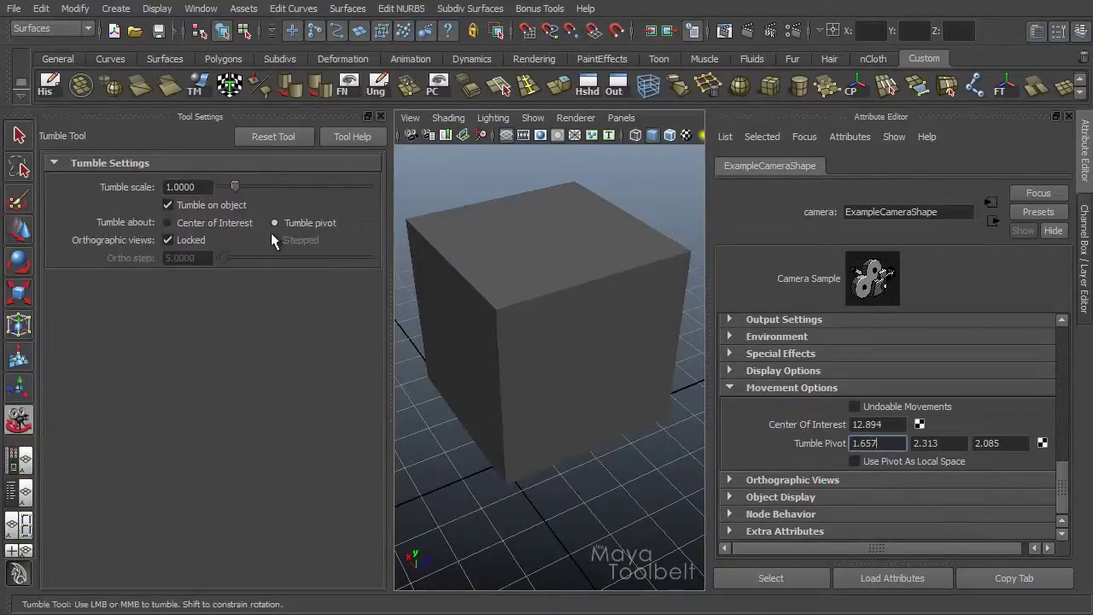
click(216, 223)
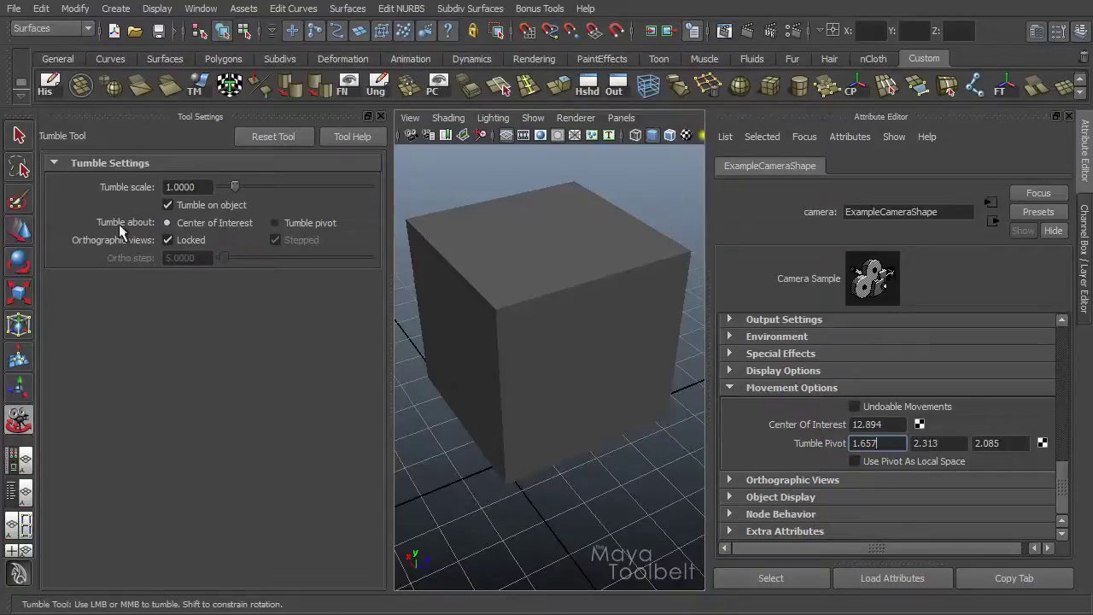
drag(459, 315, 559, 310)
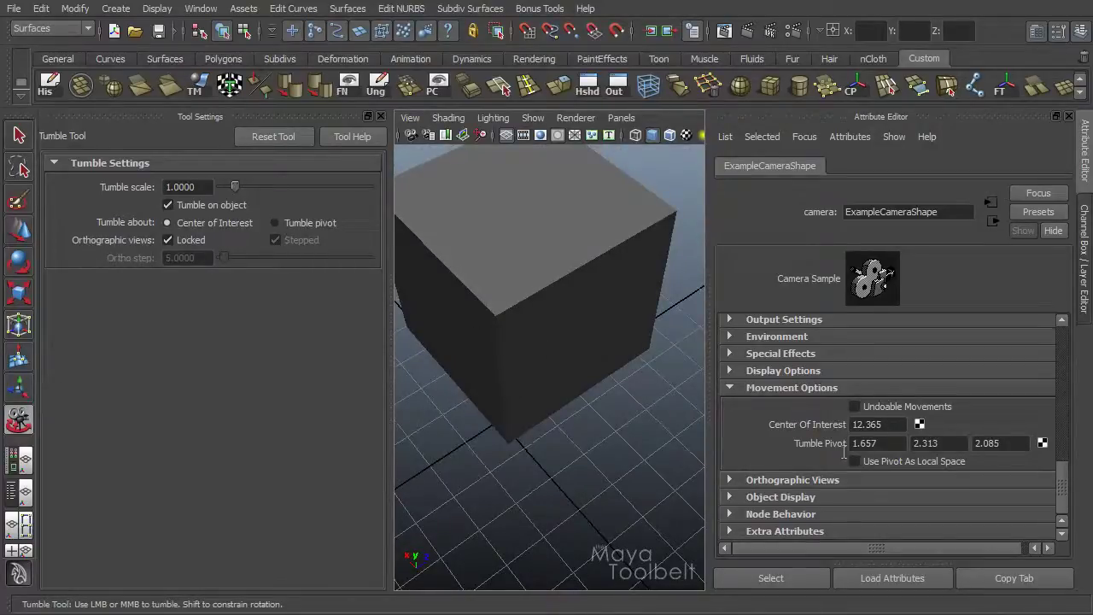
click(306, 222)
drag(564, 323, 657, 286)
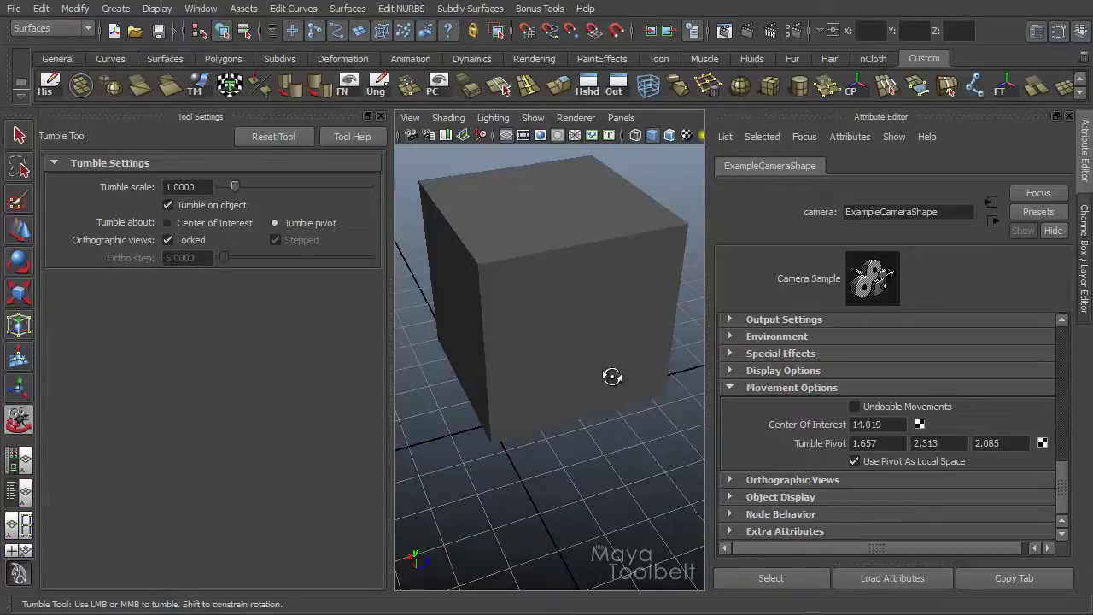
mouse_move(612, 377)
mouse_down()
mouse_move(553, 363)
mouse_move(547, 419)
mouse_move(640, 410)
mouse_move(685, 371)
mouse_move(675, 325)
mouse_move(598, 336)
mouse_move(603, 385)
mouse_move(640, 349)
mouse_move(572, 321)
mouse_move(503, 361)
mouse_move(651, 375)
mouse_move(609, 365)
mouse_move(546, 378)
mouse_move(623, 361)
mouse_move(605, 366)
mouse_up()
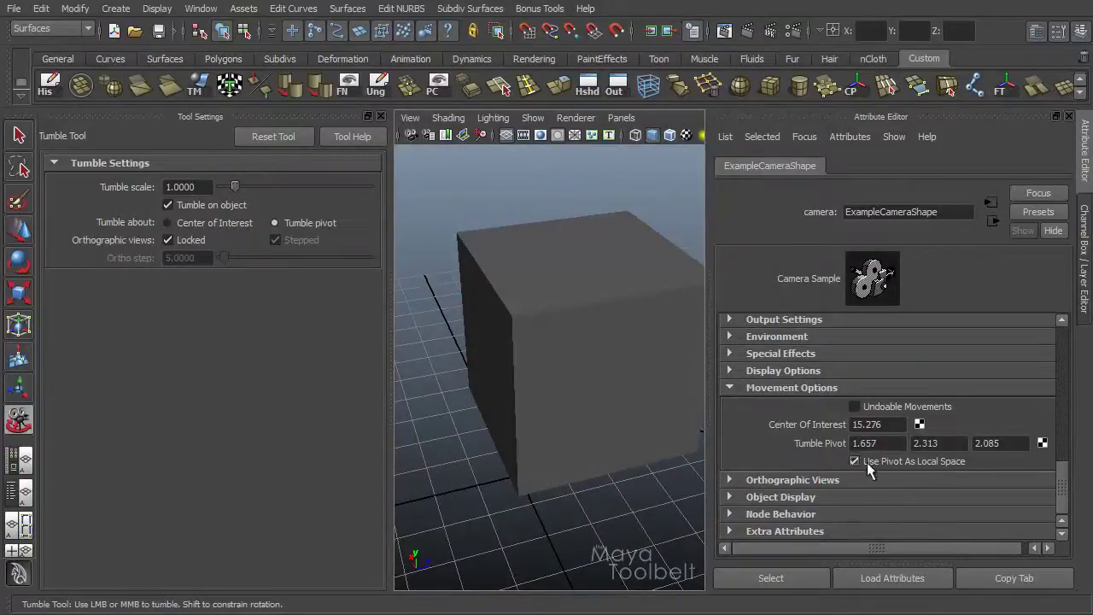
Return to Center of Interest tumbling, orbit the cube again, and uncheck Use Pivot As Local Space.
click(216, 222)
drag(548, 385, 680, 405)
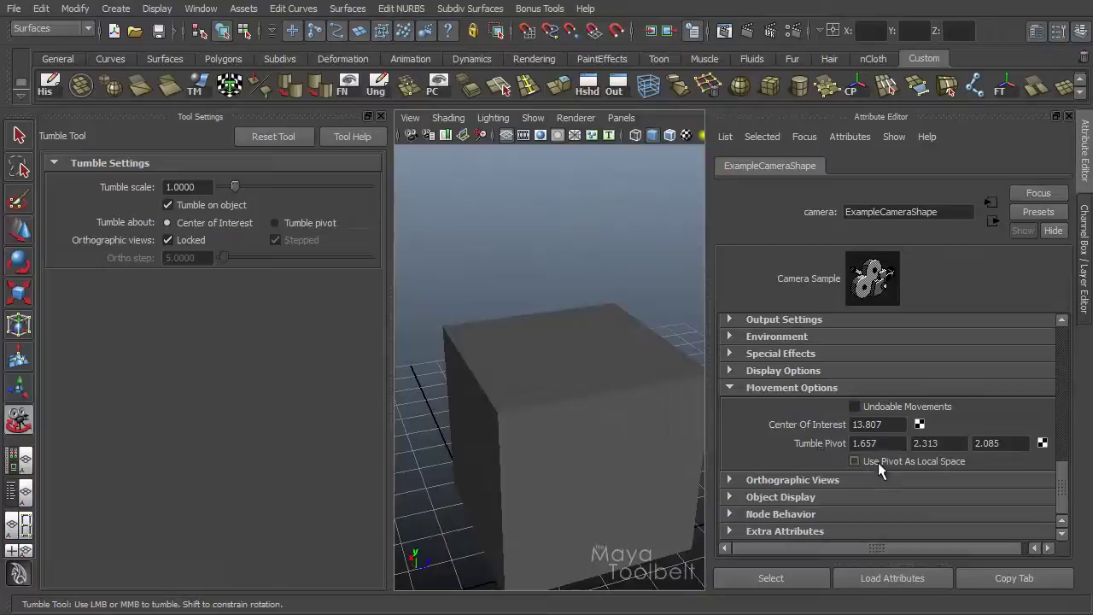
drag(559, 403, 520, 431)
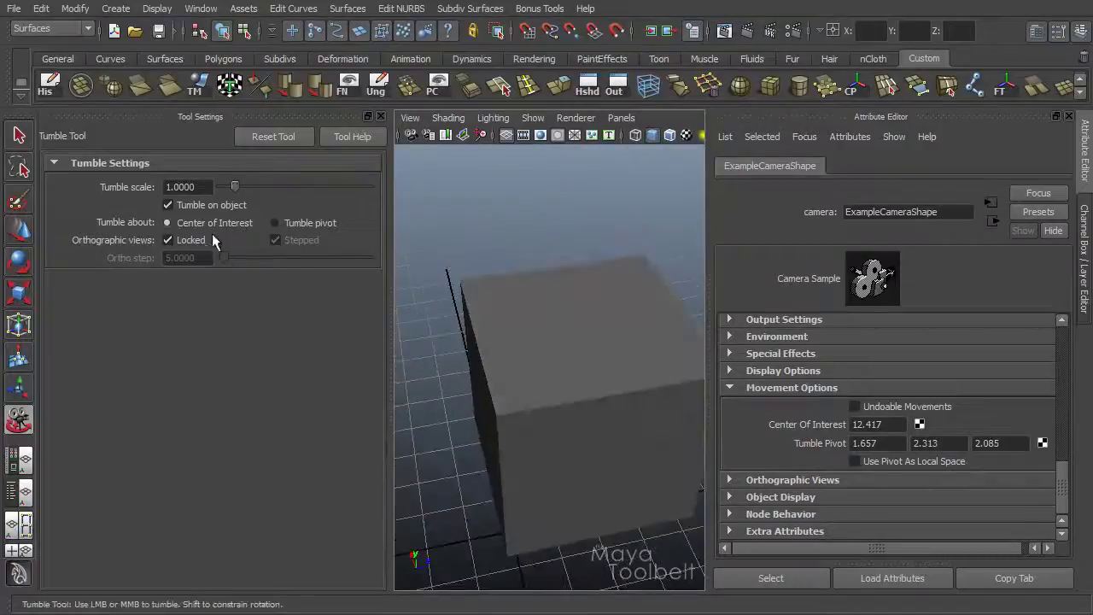
click(896, 462)
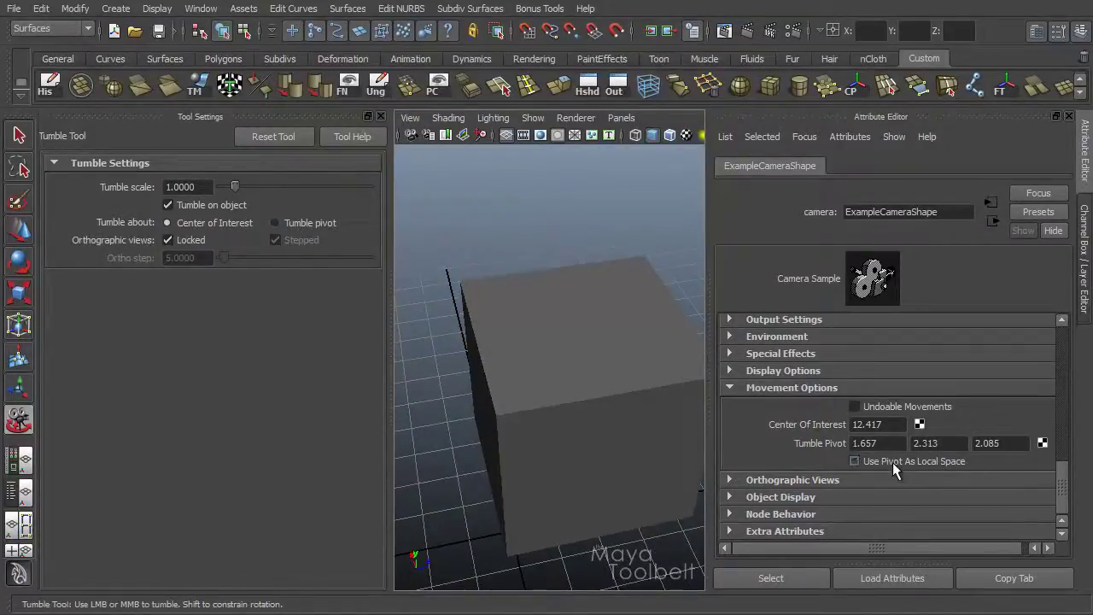
Show the Channel Box with Ctrl+A, orbit, and toggle orthographic Locked and Stepped off, then back on.
key(ctrl+a)
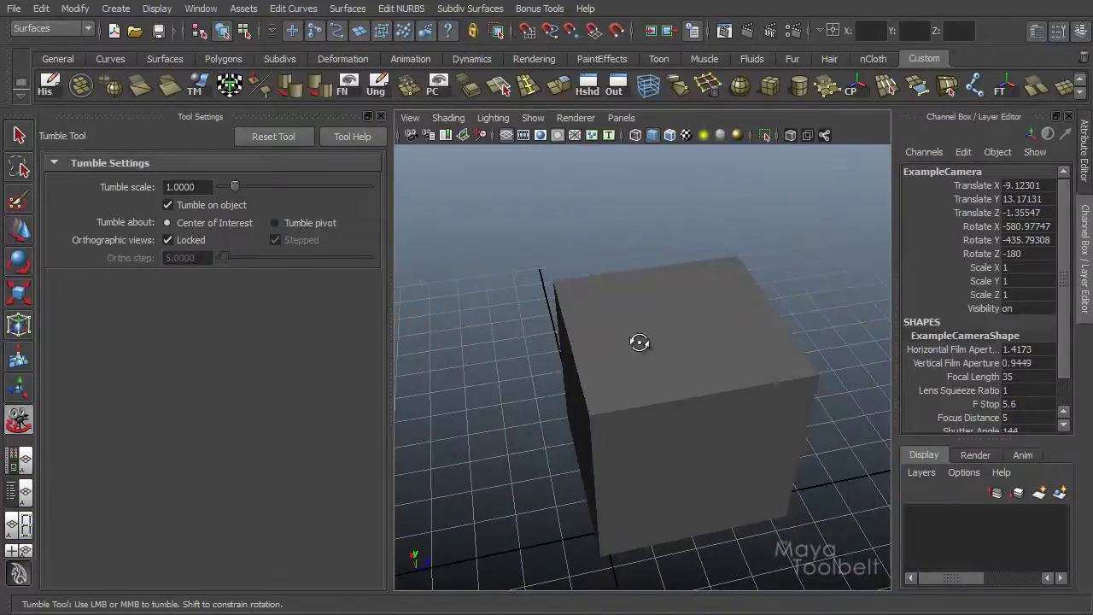
mouse_move(705, 358)
mouse_down()
mouse_move(680, 322)
mouse_move(707, 356)
mouse_move(688, 349)
mouse_move(704, 377)
mouse_move(698, 361)
mouse_up()
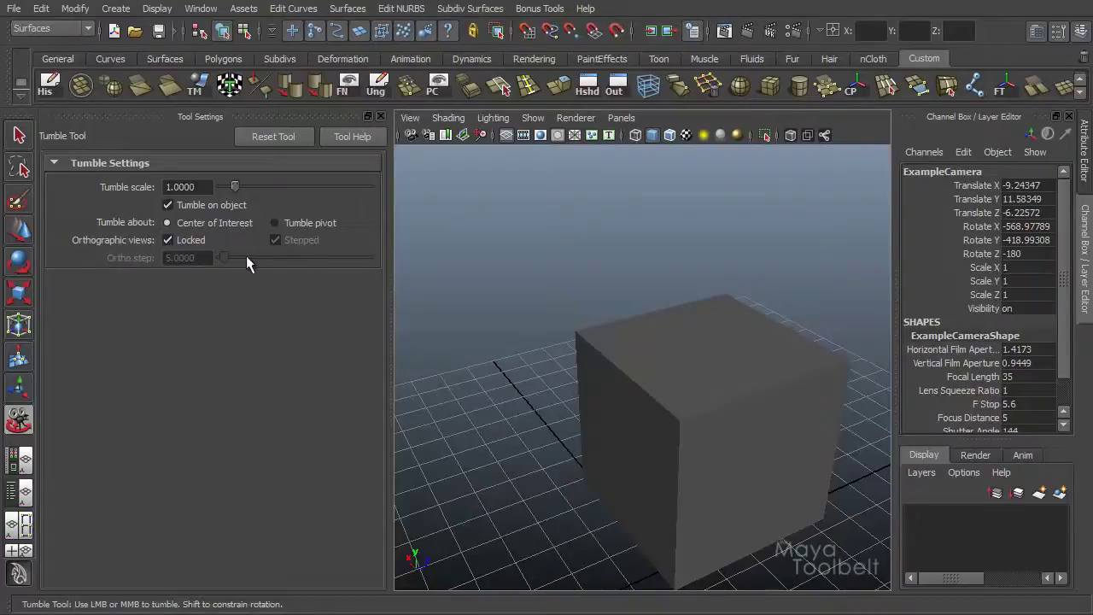
click(168, 239)
click(292, 241)
click(276, 240)
click(175, 240)
drag(671, 361, 725, 321)
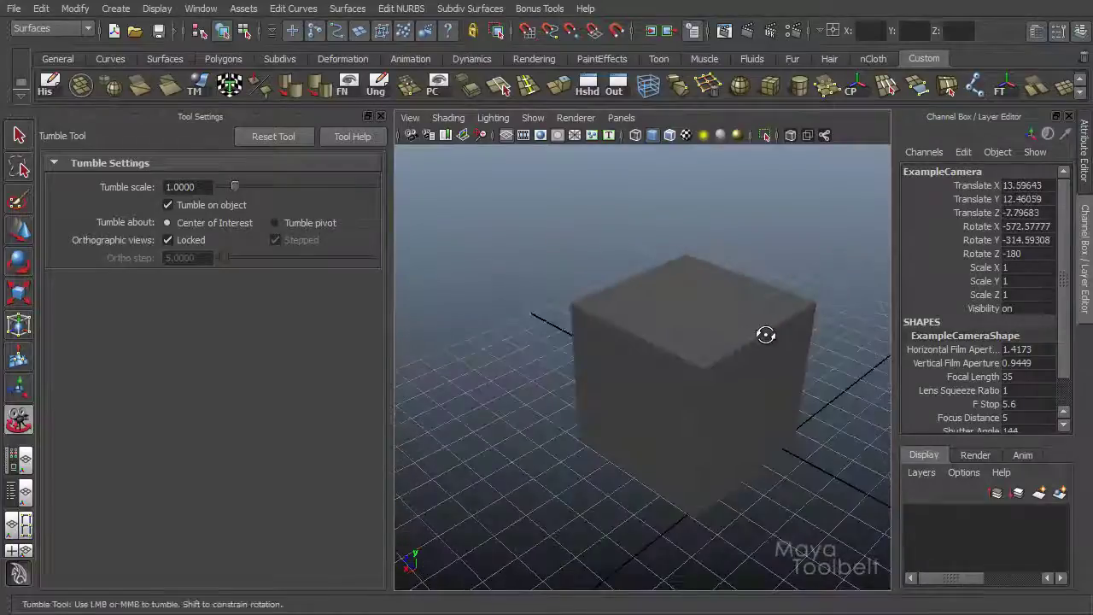
In the Camera Attribute Editor, collapse Movement Options, expand Orthographic Views and enable Orthographic, width 30.
click(407, 120)
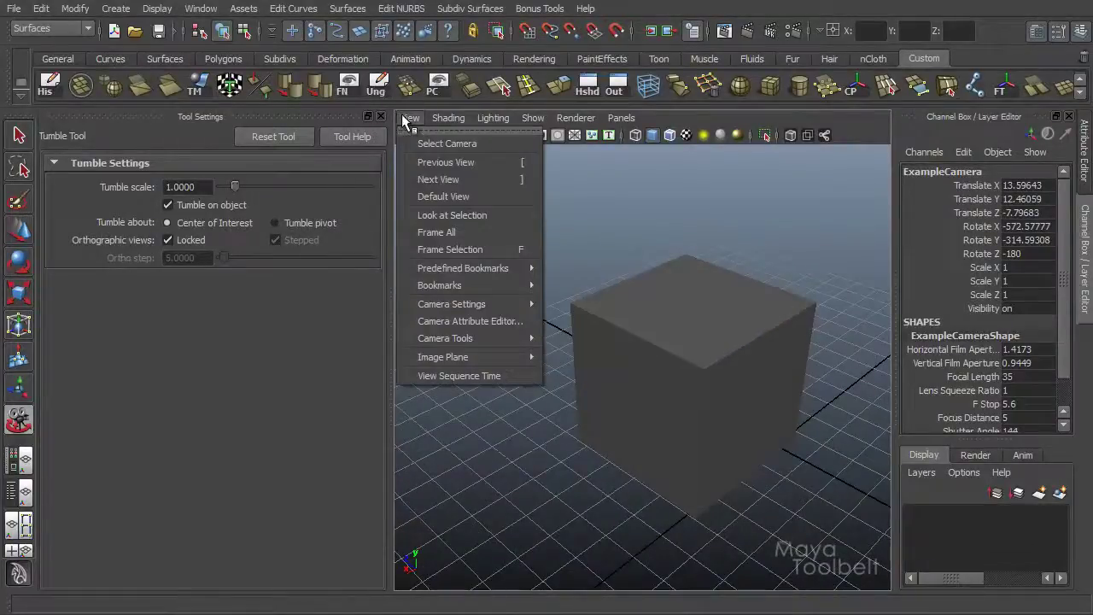
click(458, 323)
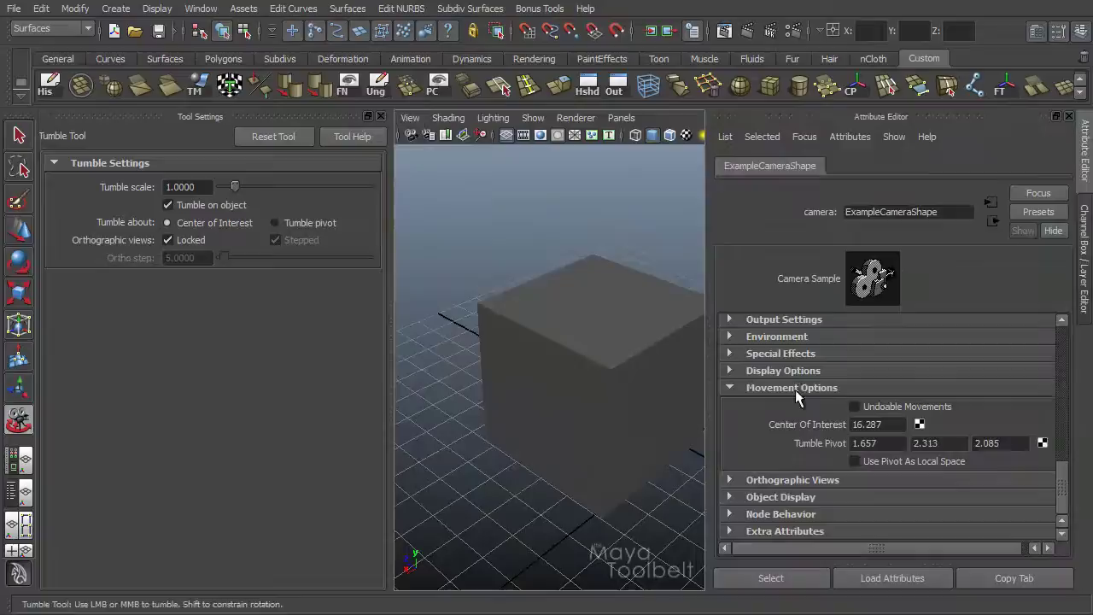
click(772, 389)
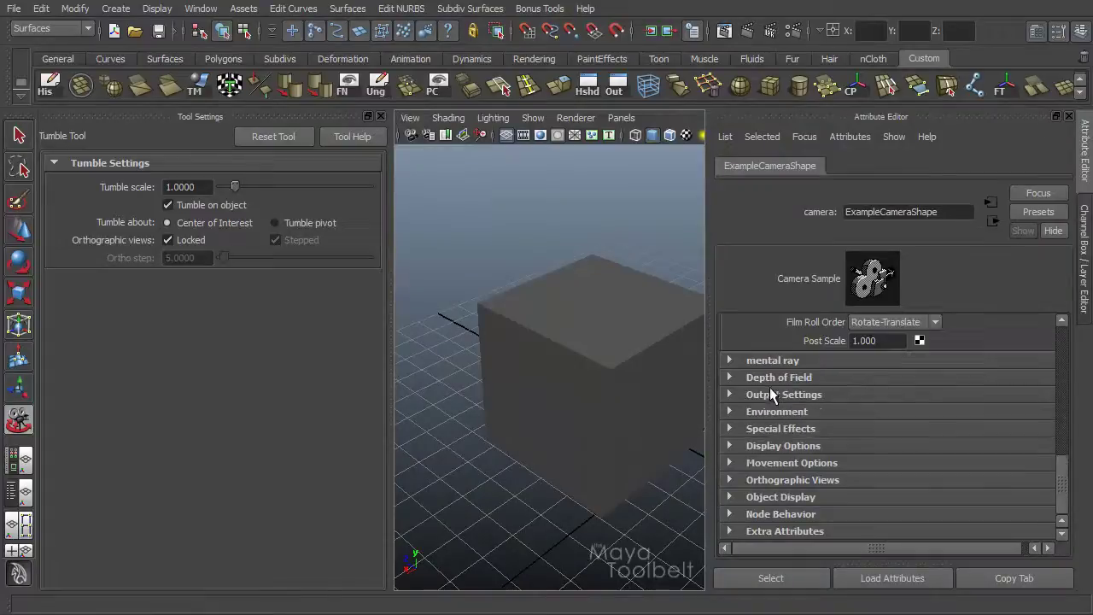
click(777, 479)
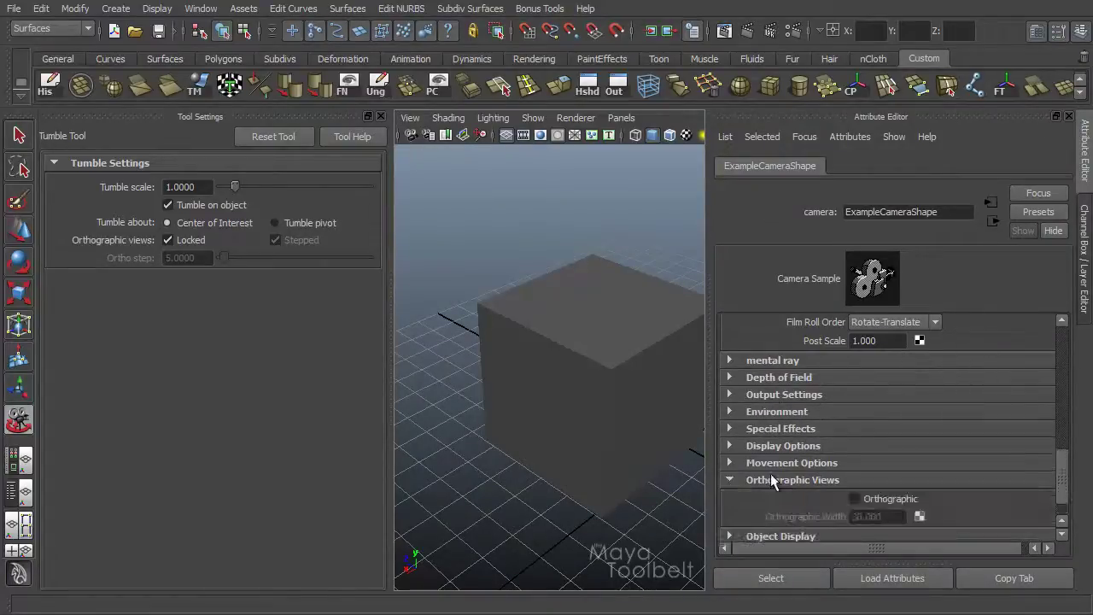
scroll(927, 469, down, 2)
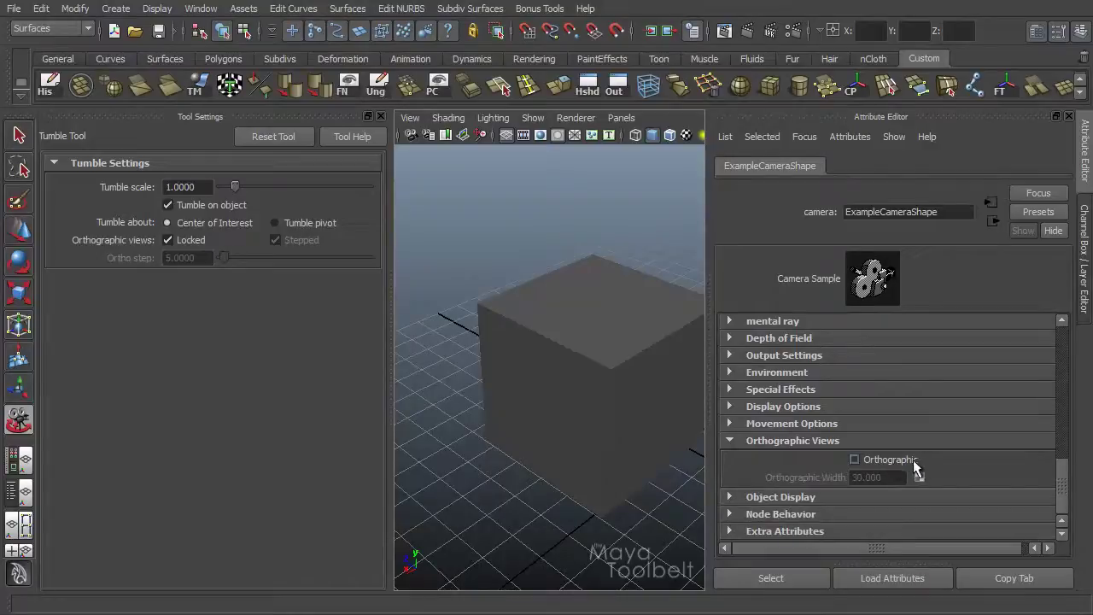
click(905, 459)
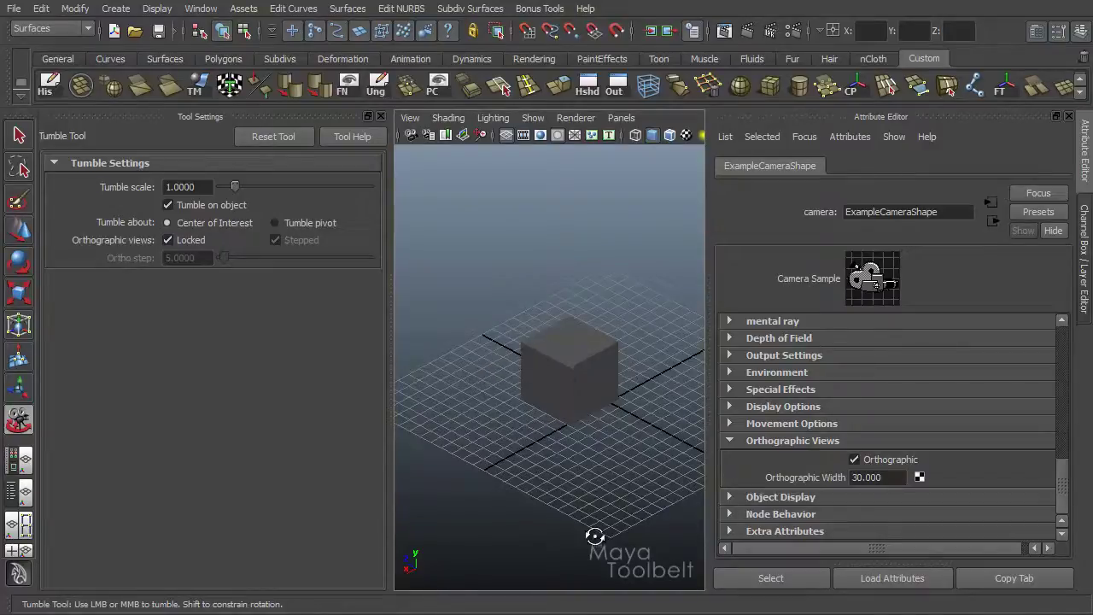
Unlock orthographic views and tumble the orthographic view in stepped increments.
click(168, 240)
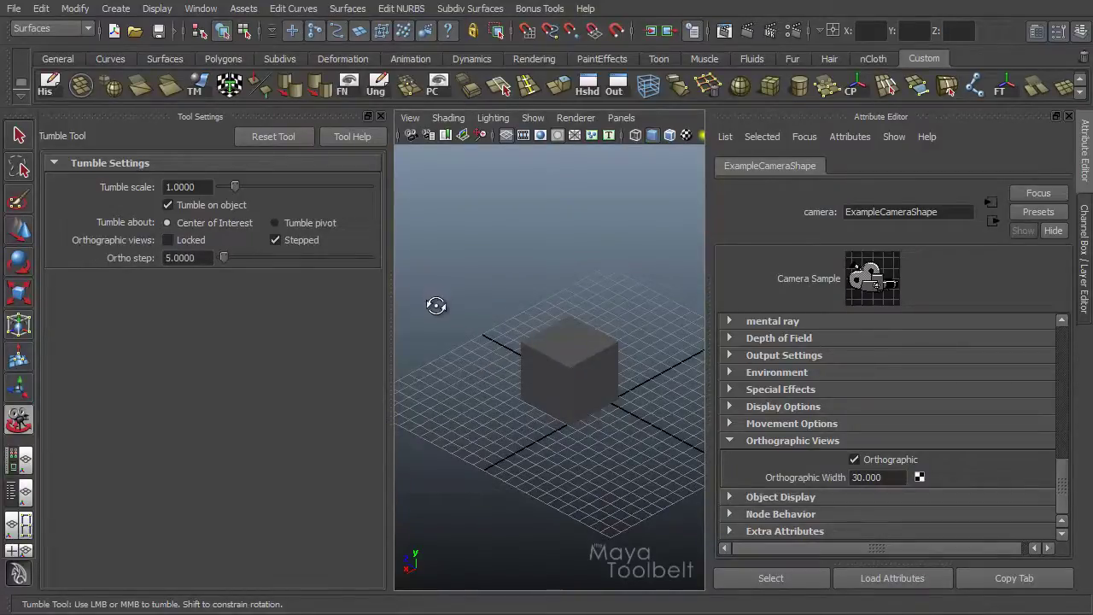
drag(503, 367, 713, 348)
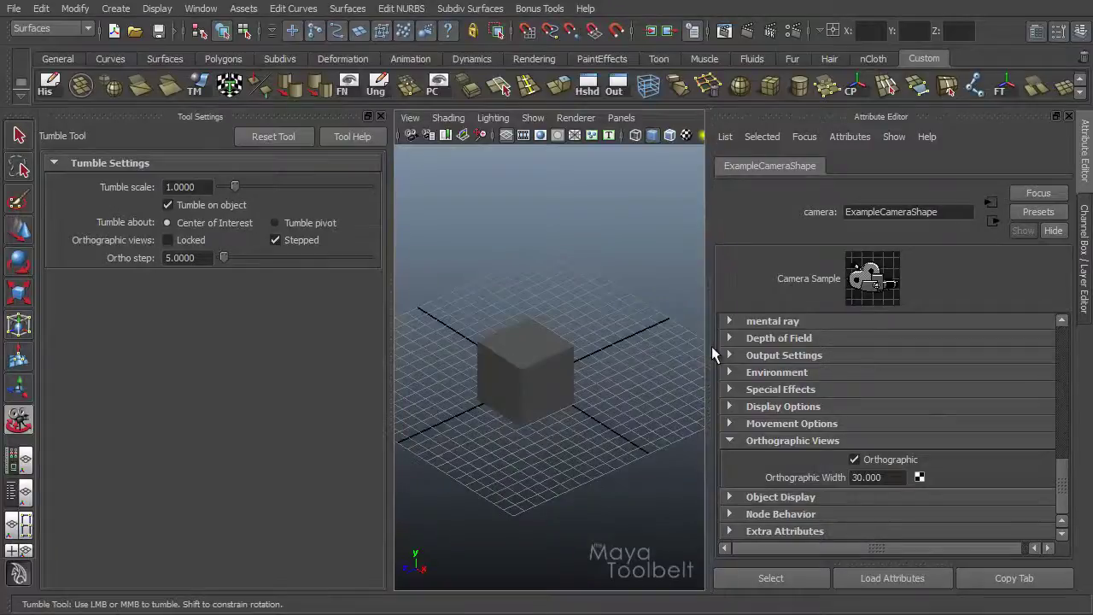
key(ctrl+a)
drag(649, 408, 734, 379)
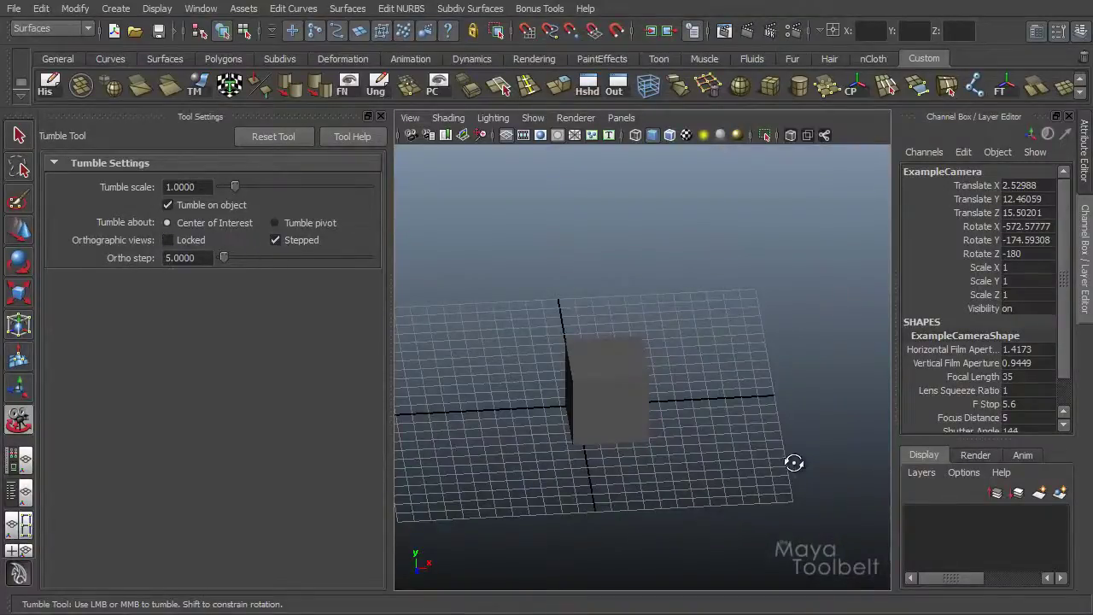
drag(718, 379, 575, 395)
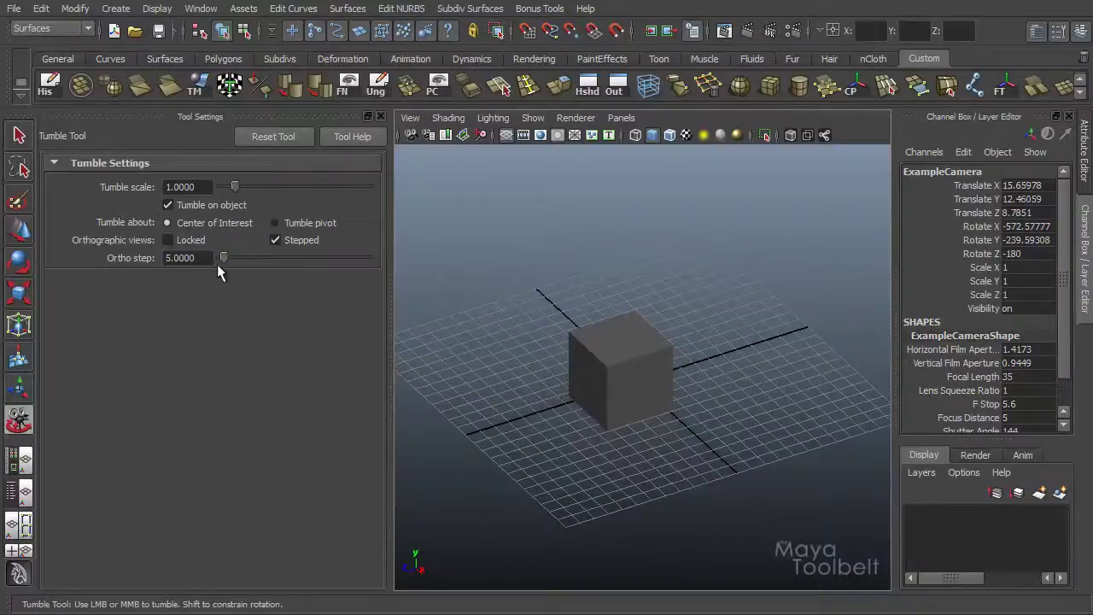
Set Ortho step to 45, tumble in 45-degree steps with Stepped toggled, then lock orthographic views.
double_click(181, 257)
key(Return)
drag(666, 359, 478, 376)
click(286, 240)
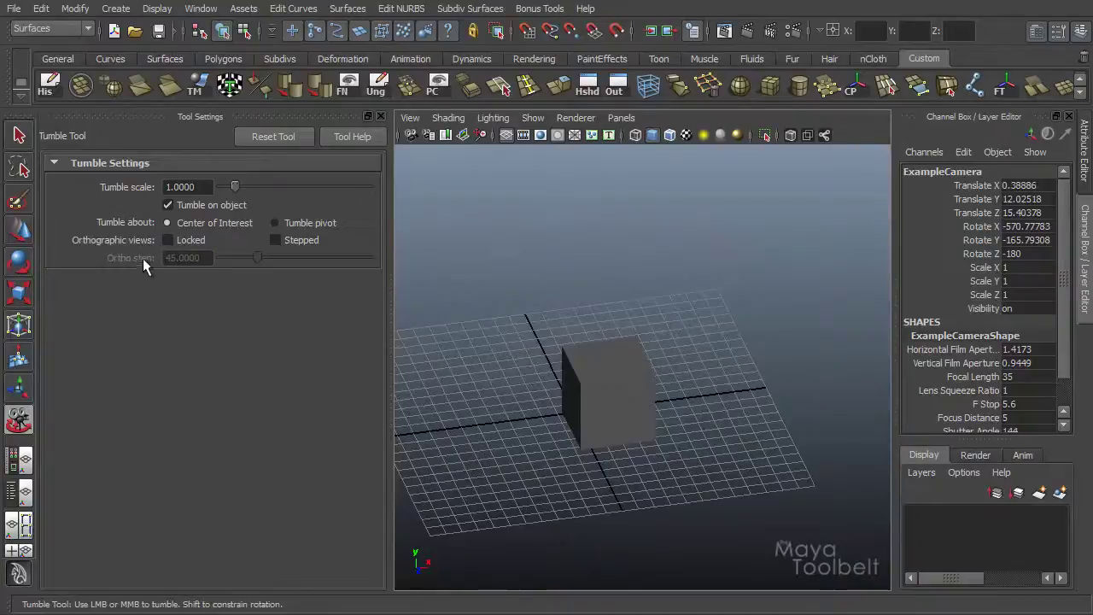
click(275, 240)
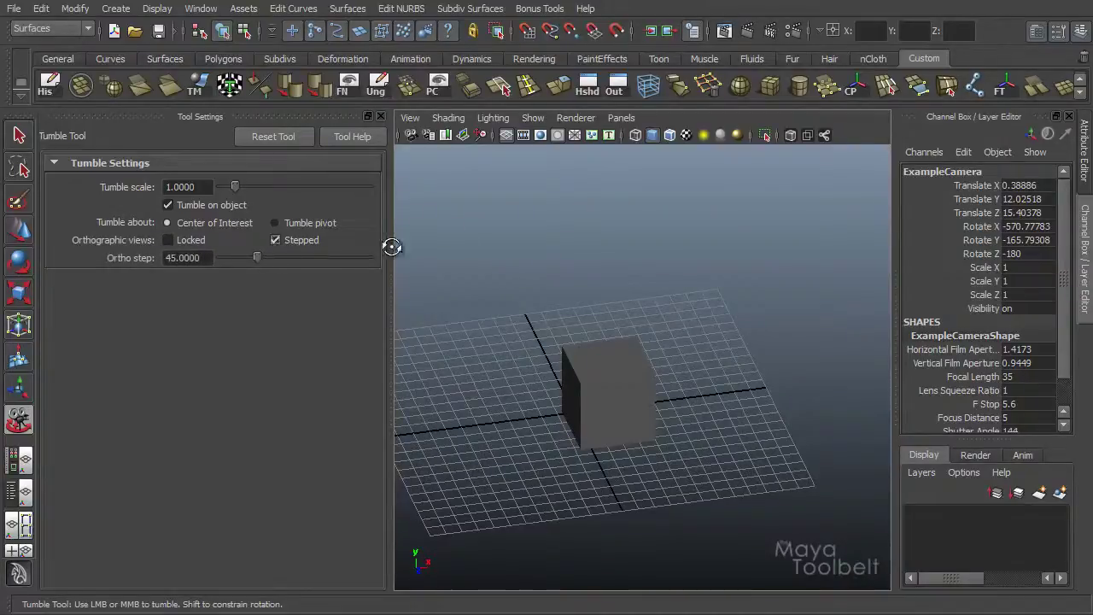
drag(763, 366, 743, 395)
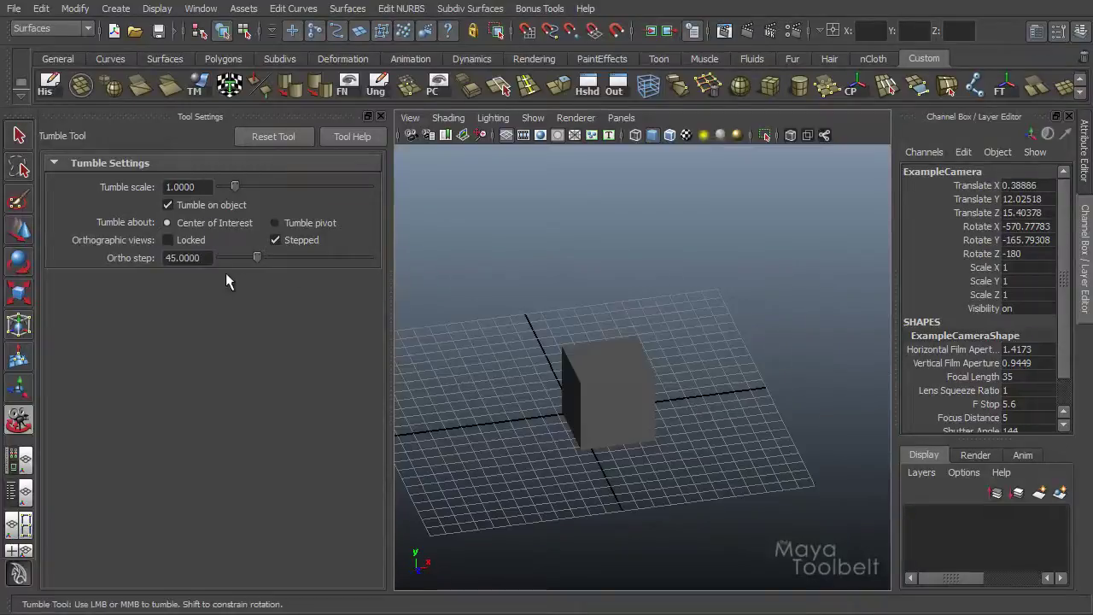
click(184, 236)
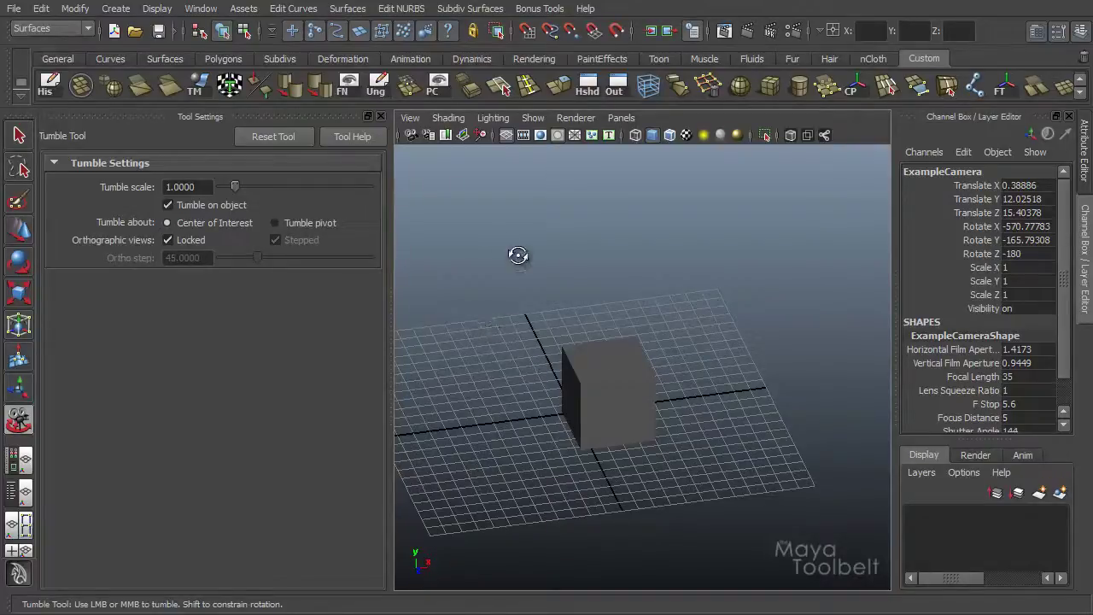
Uncheck Orthographic in the Attribute Editor, orbit the perspective view, and return to the Channel Box.
key(ctrl+a)
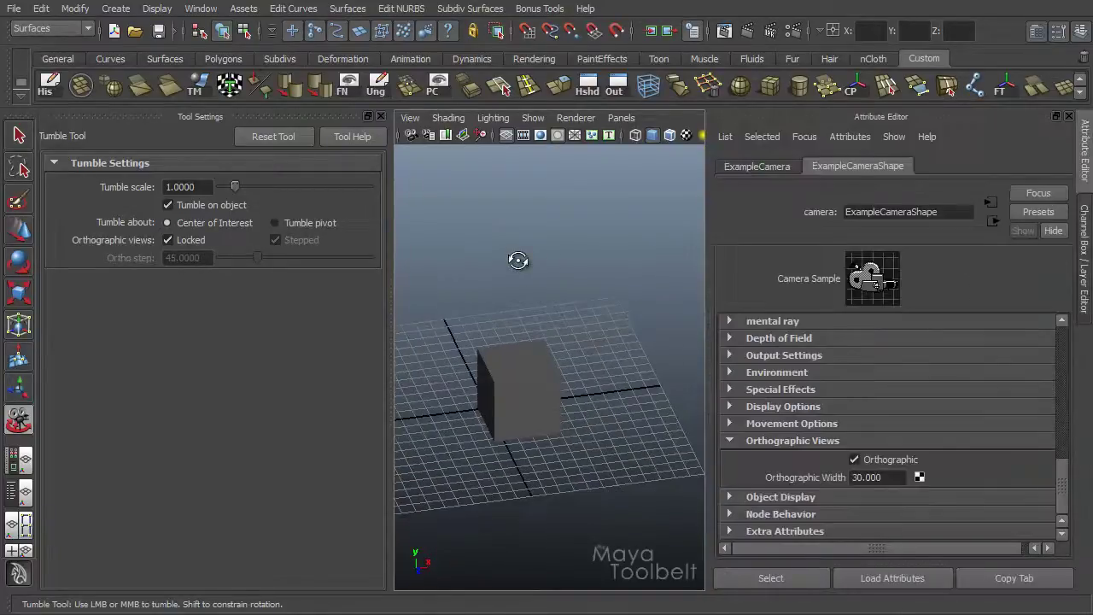
click(854, 459)
drag(628, 383, 544, 378)
key(ctrl+a)
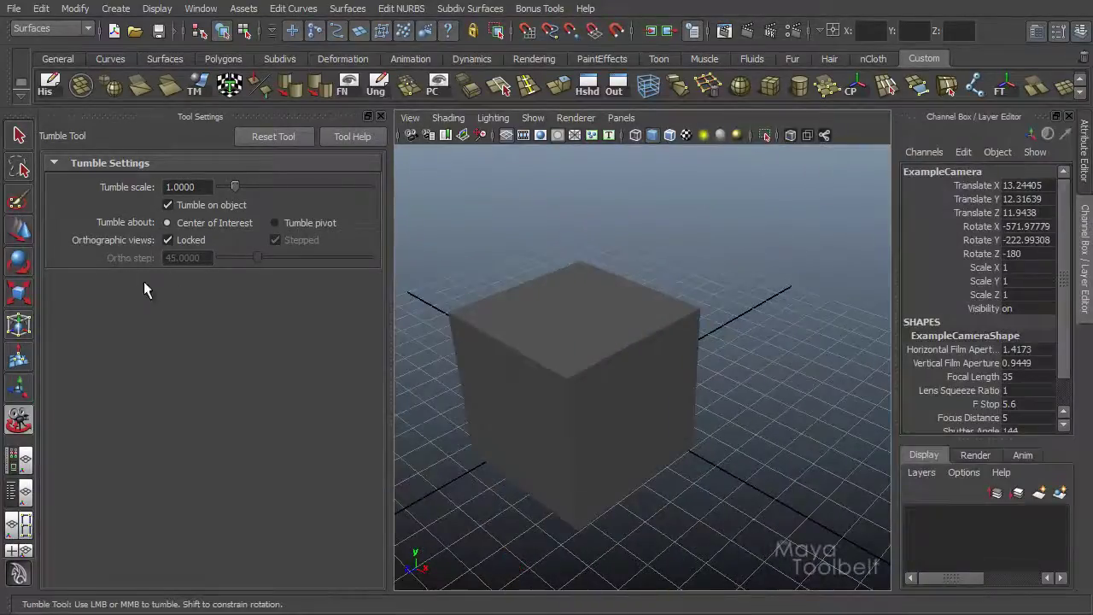